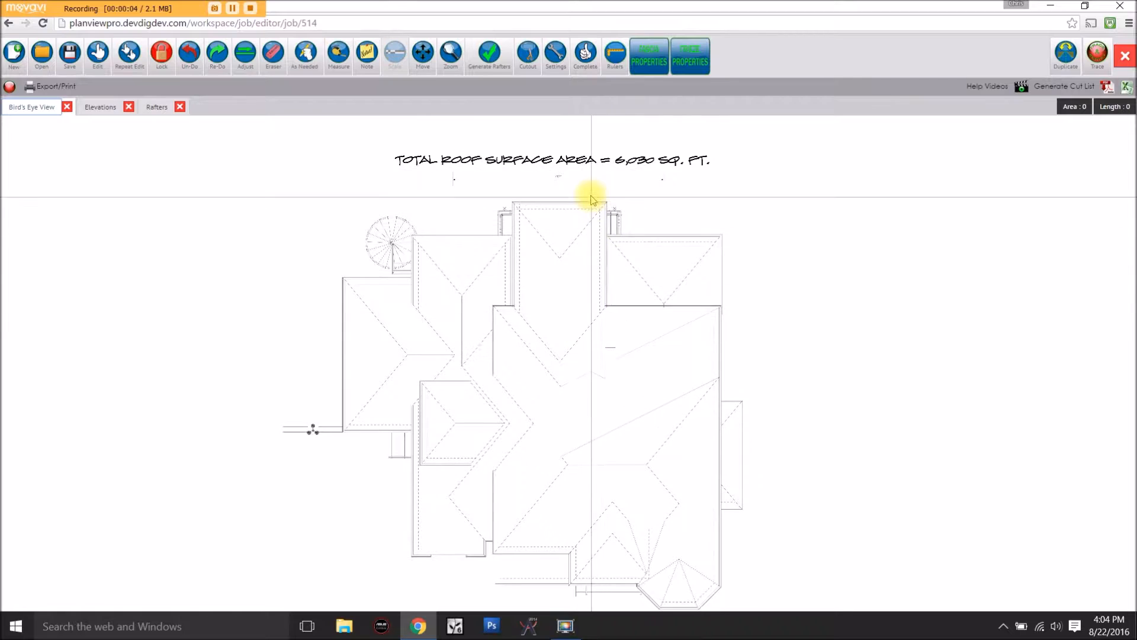
Measure the printed 40'-3" dimension line above the roof plan from one arrow tip to the other.
scroll(545, 243, up, 5)
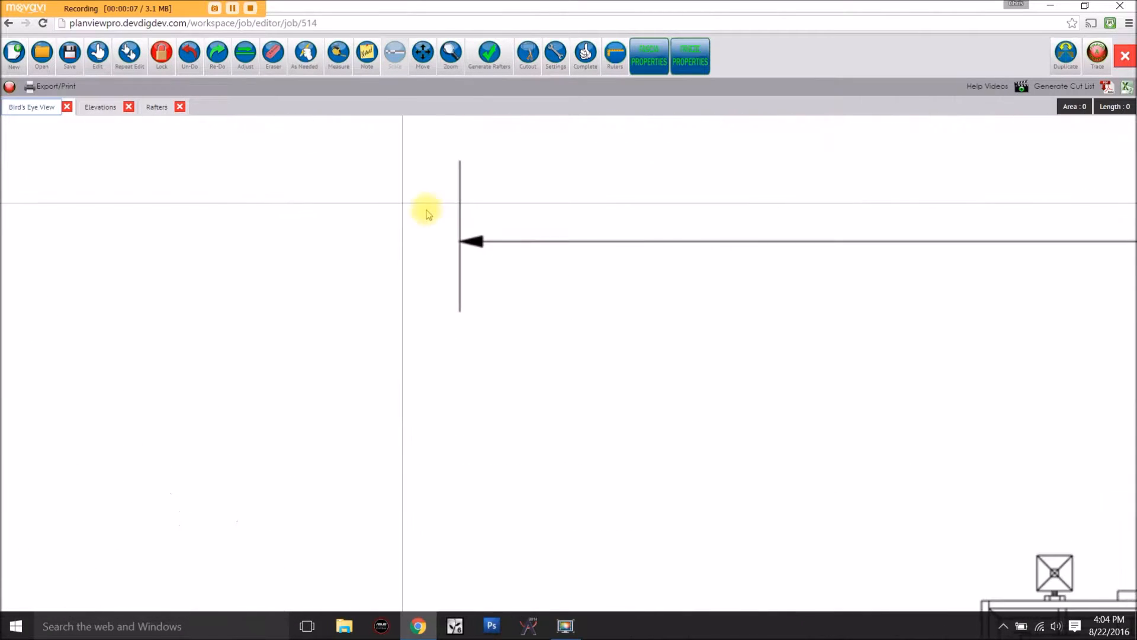
click(339, 53)
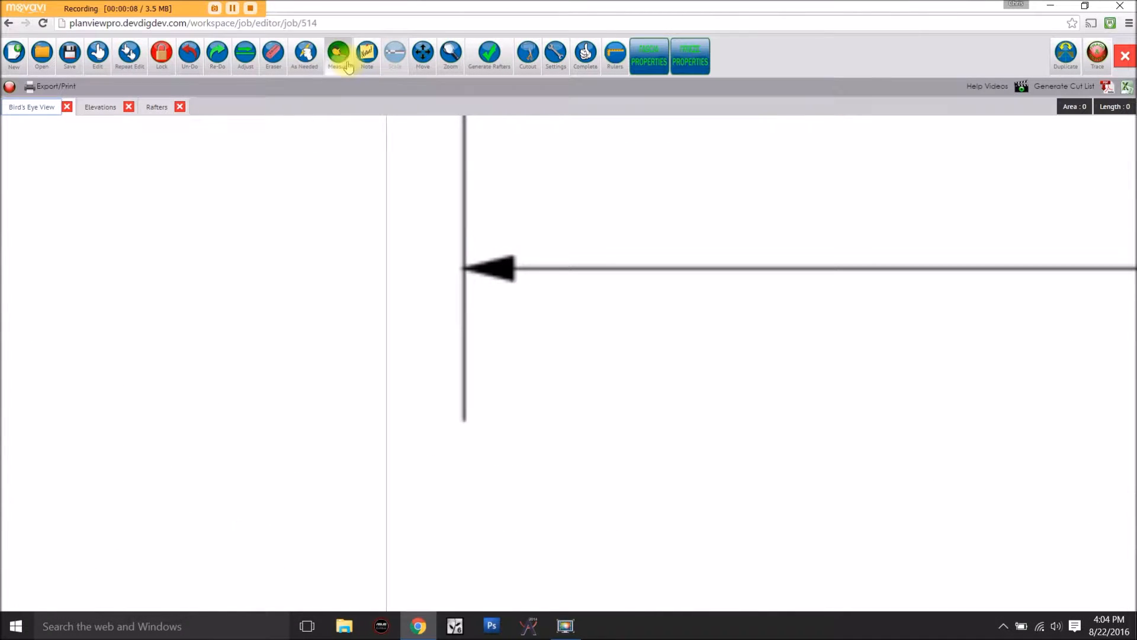
click(464, 268)
scroll(806, 294, down, 4)
click(807, 294)
middle_drag(969, 322, 260, 321)
middle_drag(725, 321, 427, 348)
scroll(587, 312, up, 2)
scroll(588, 317, up, 3)
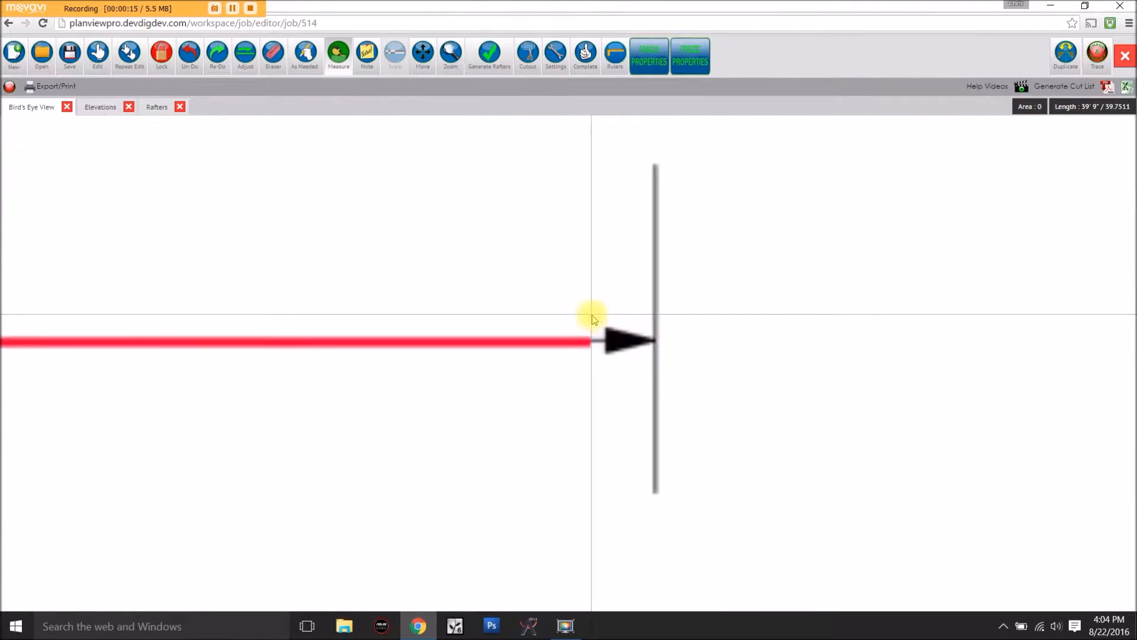
click(655, 345)
scroll(592, 338, down, 5)
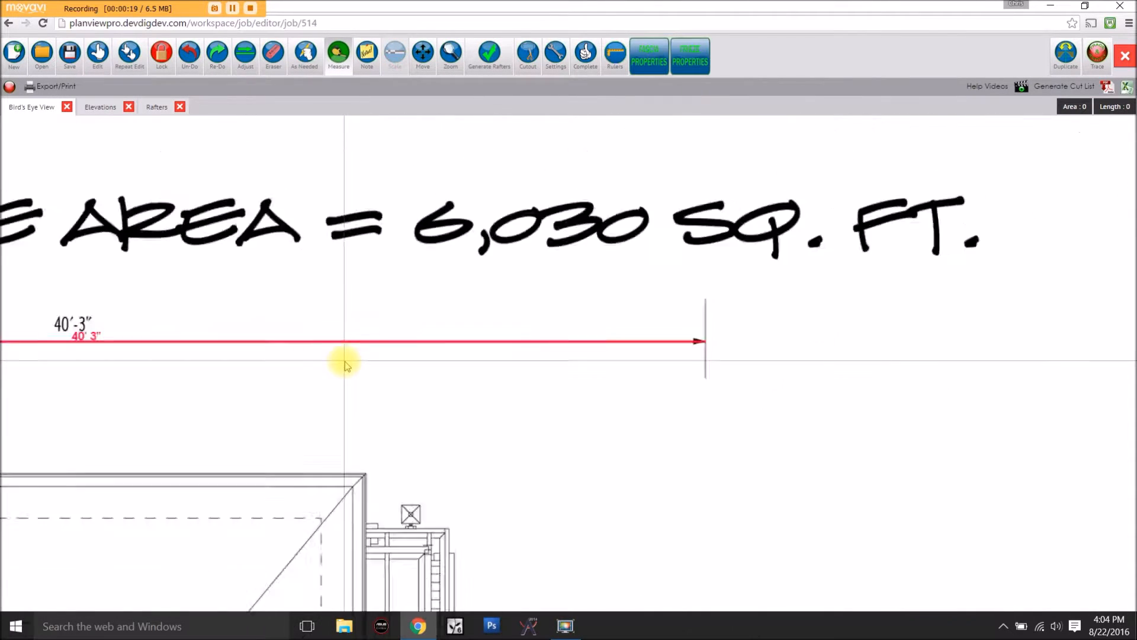
Compare the measured length with the printed dimension above the roof plan and erase the measurement.
scroll(452, 300, up, 5)
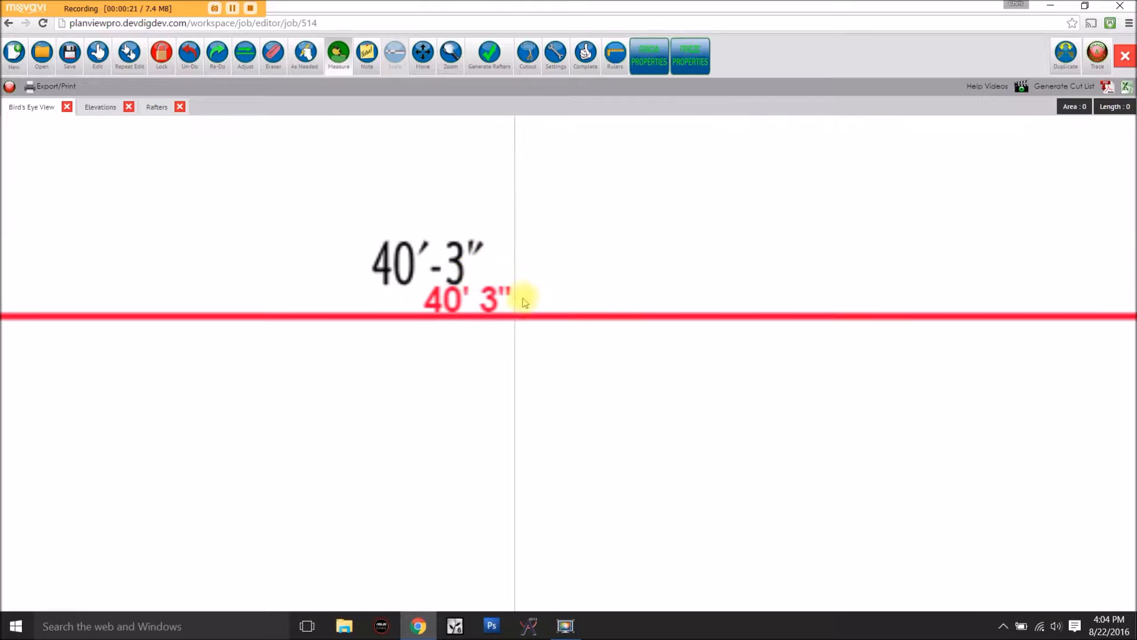
scroll(525, 383, down, 5)
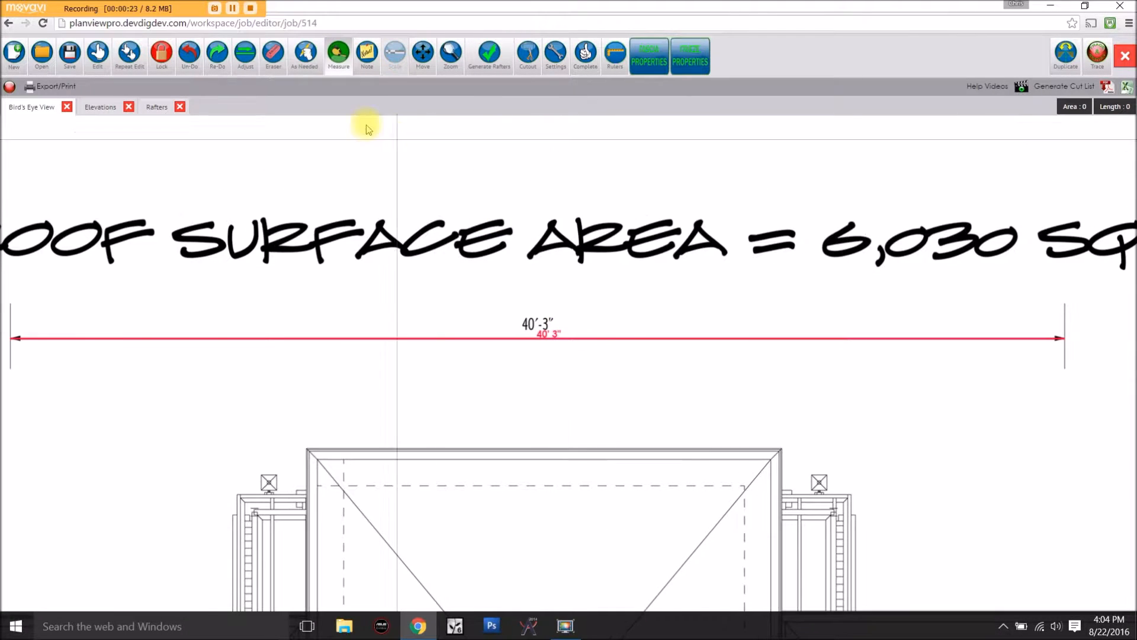
click(276, 59)
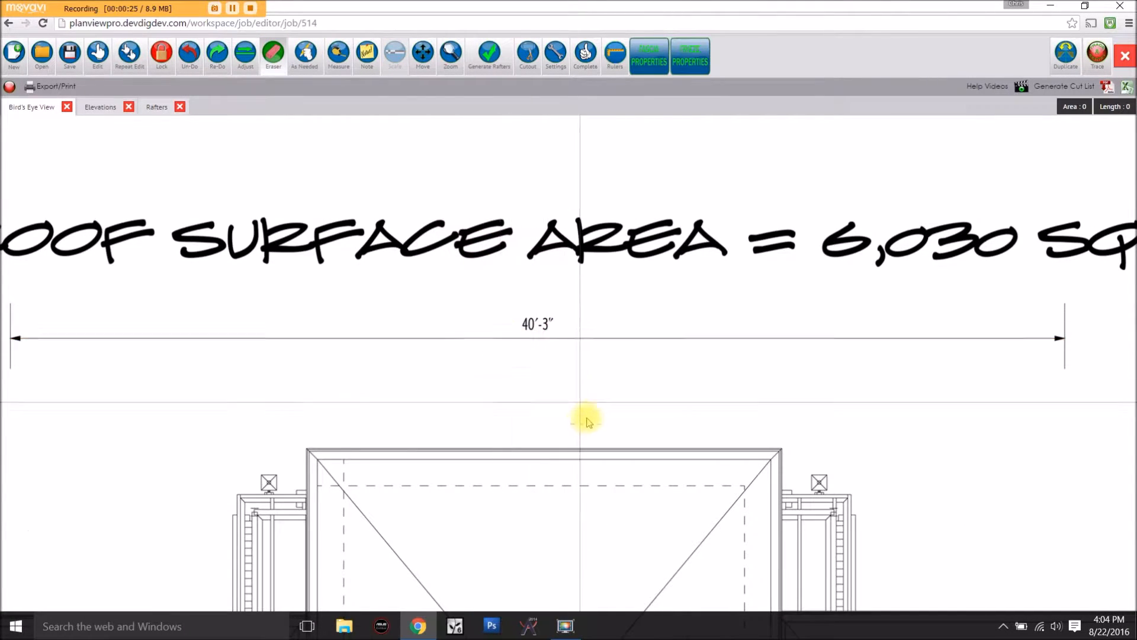
Activate the Trace tool for outlining the upper central roof section, starting from where its two hips meet the ridge.
scroll(589, 422, down, 5)
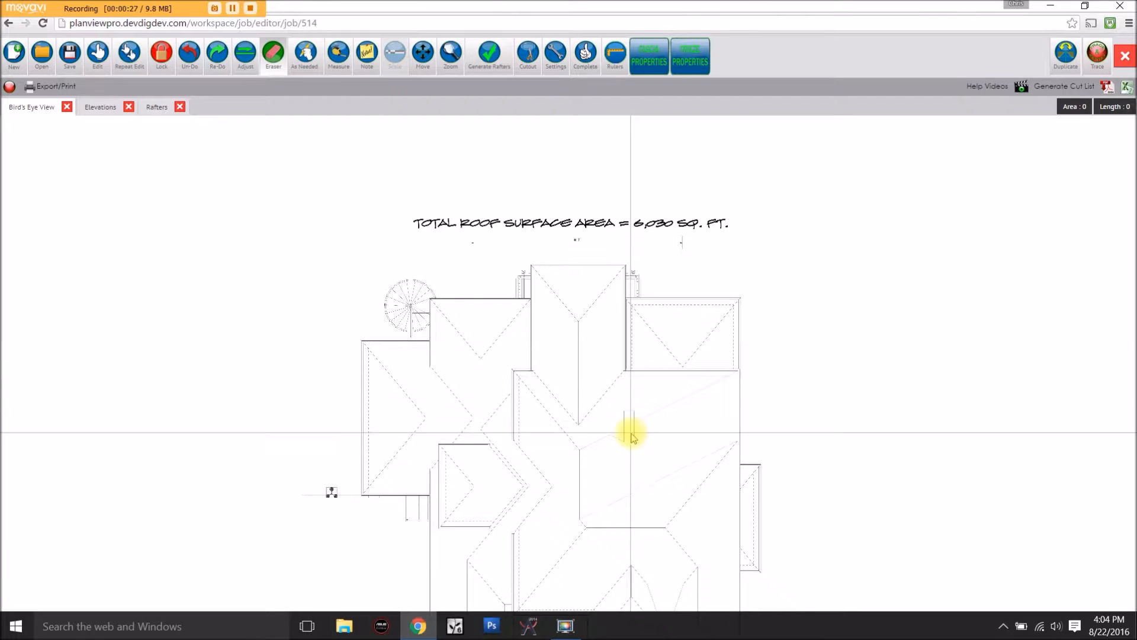
scroll(579, 378, up, 5)
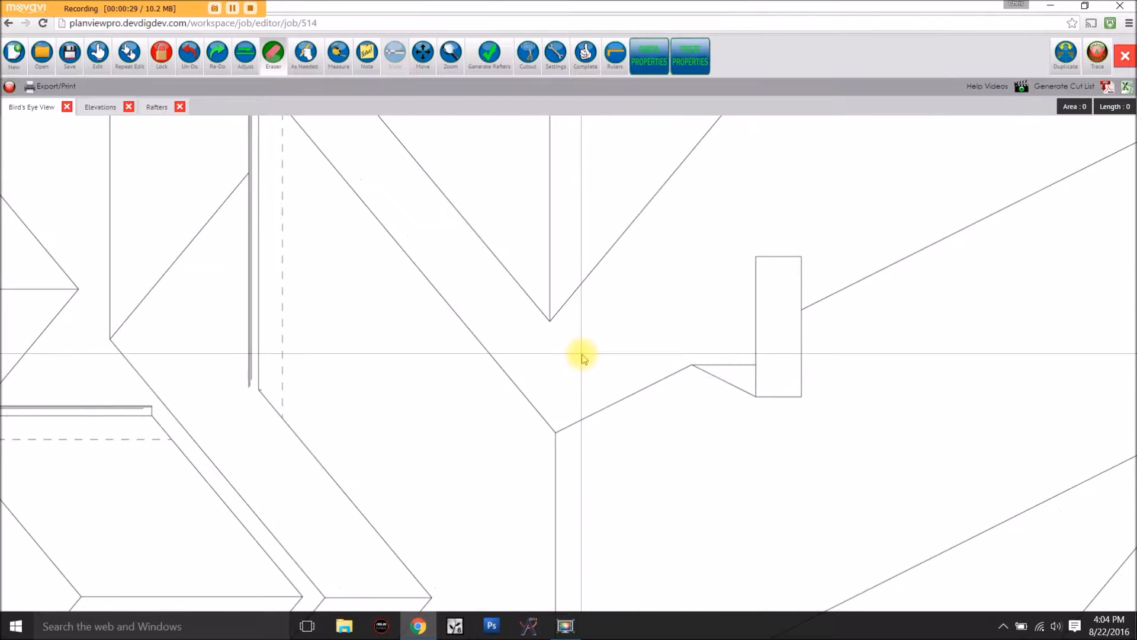
middle_drag(569, 244, 556, 363)
scroll(570, 303, up, 1)
scroll(572, 323, up, 4)
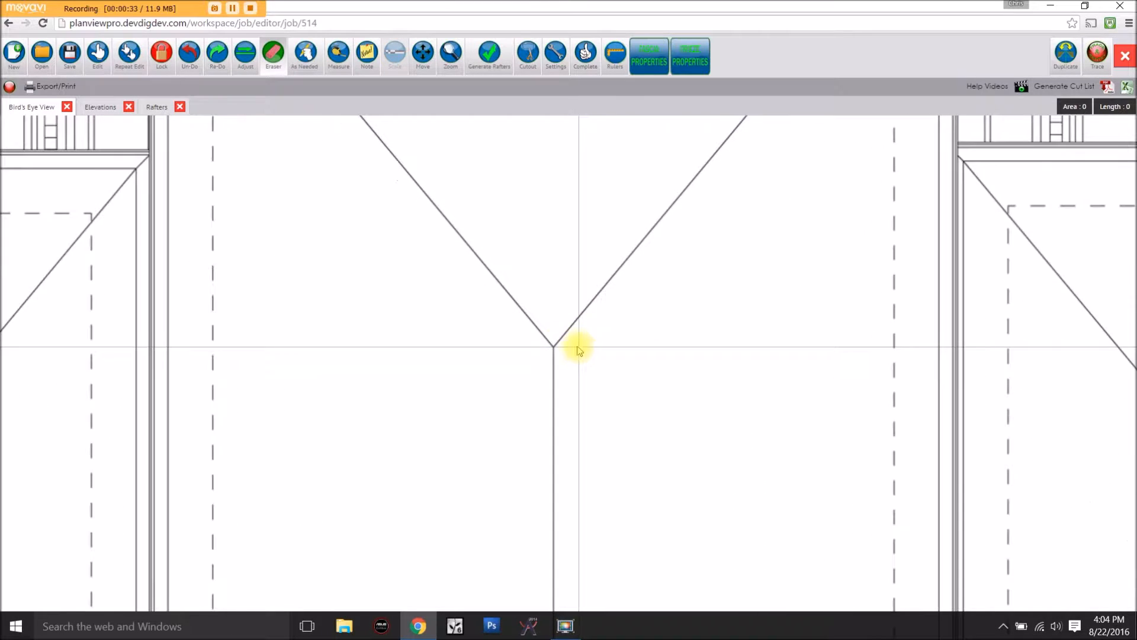
scroll(560, 362, up, 3)
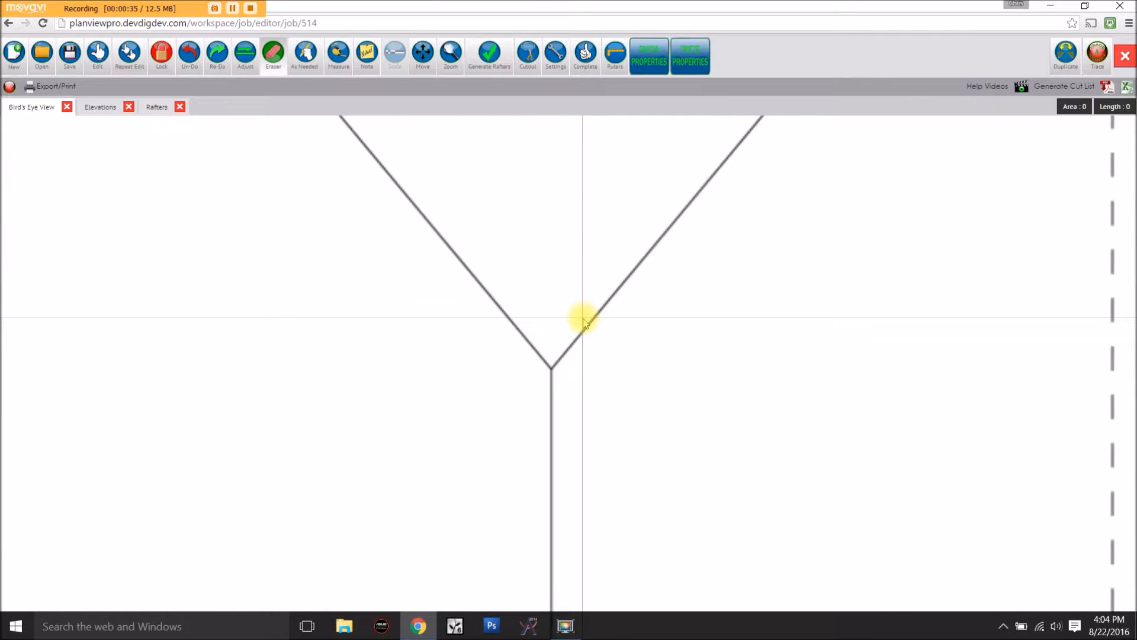
scroll(584, 323, up, 1)
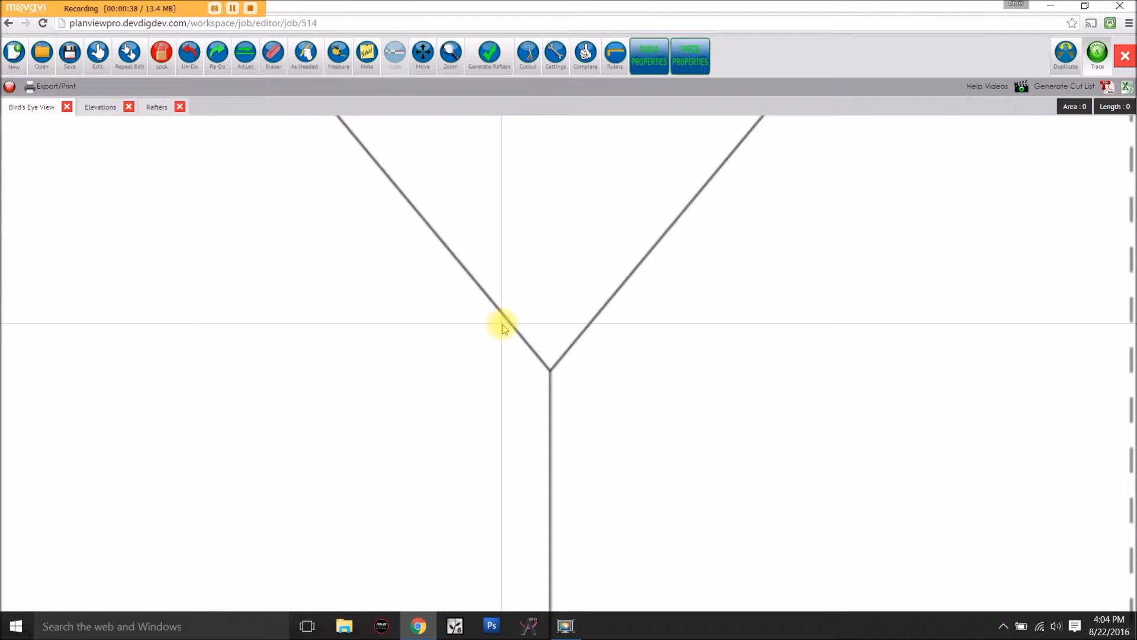
click(160, 55)
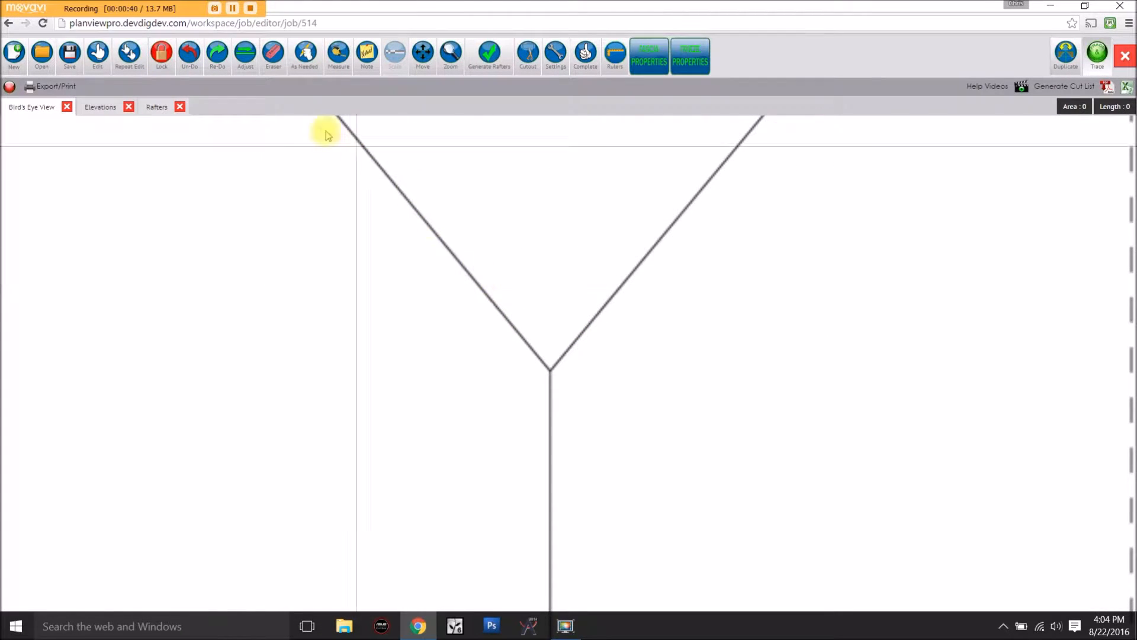
click(161, 57)
drag(548, 368, 523, 373)
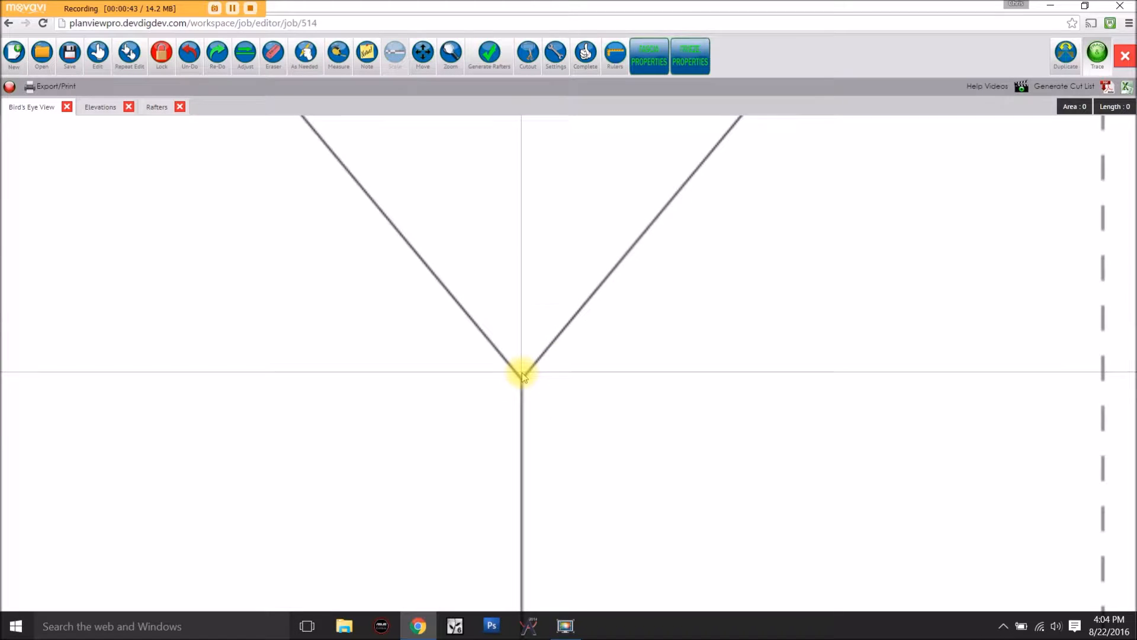
With the angle lock off, trace the upper central section's right hip from the ridge junction to the eave corner.
scroll(606, 265, down, 5)
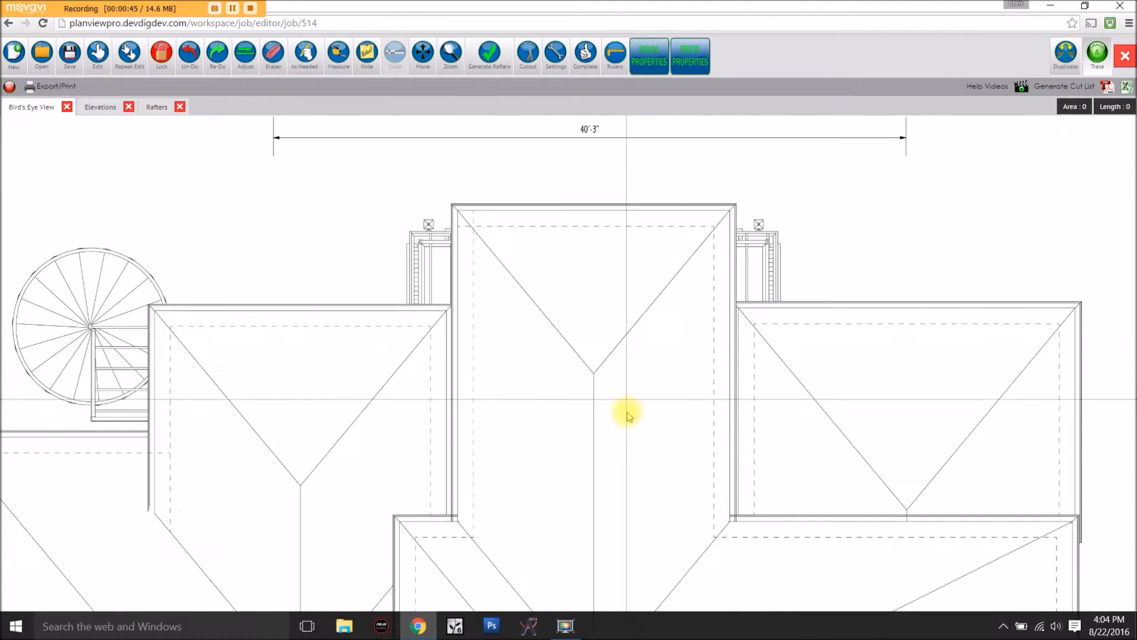
scroll(558, 395, down, 5)
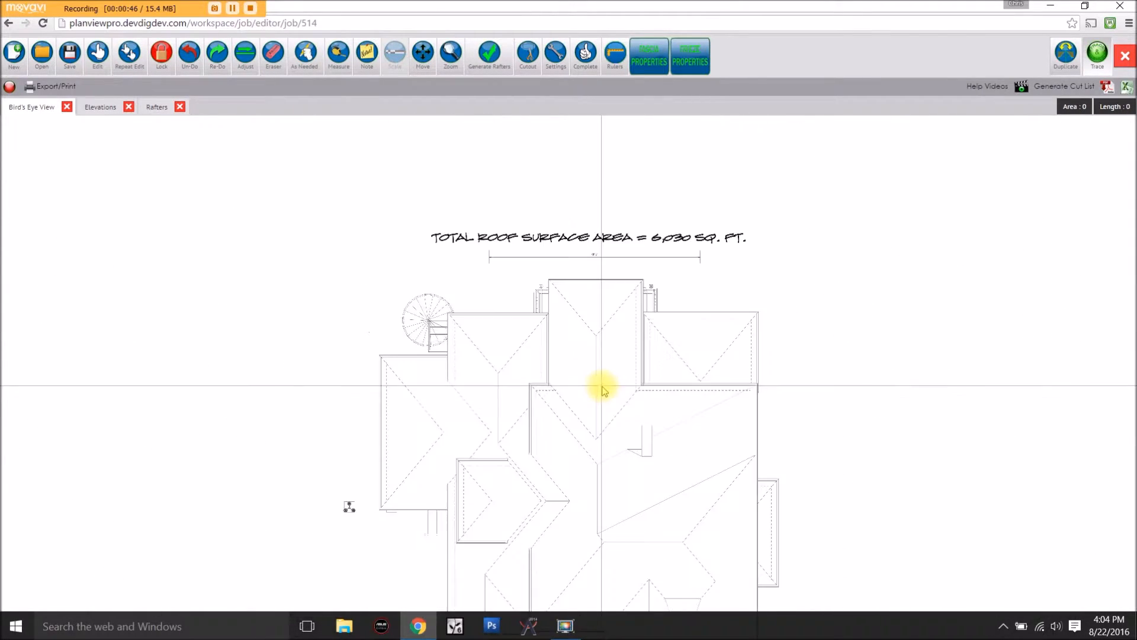
scroll(739, 294, up, 5)
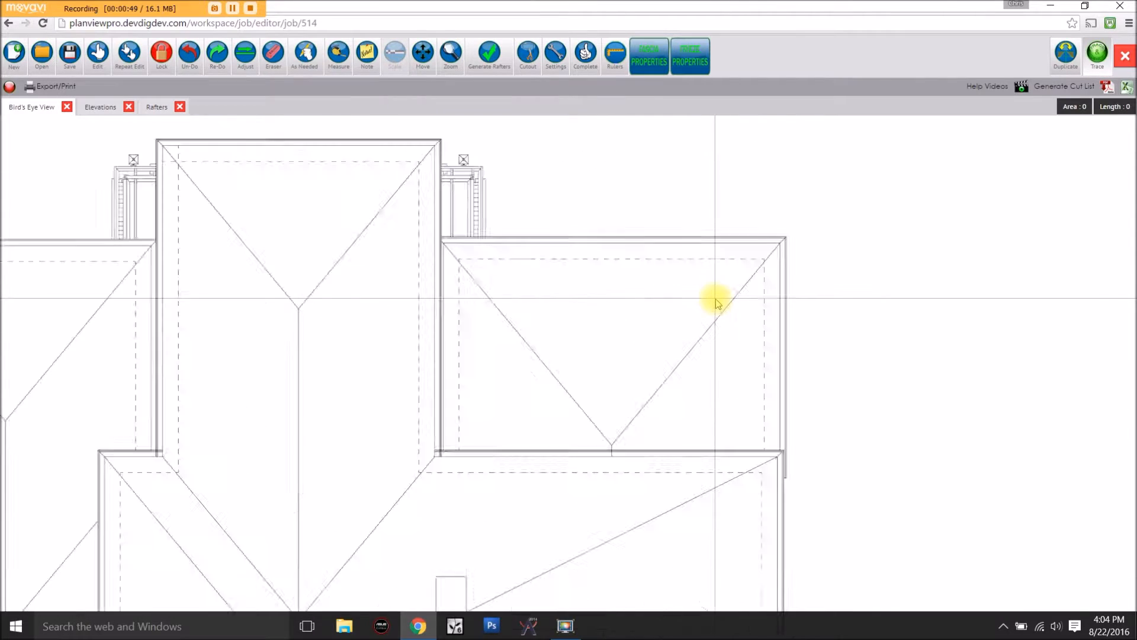
scroll(694, 334, down, 4)
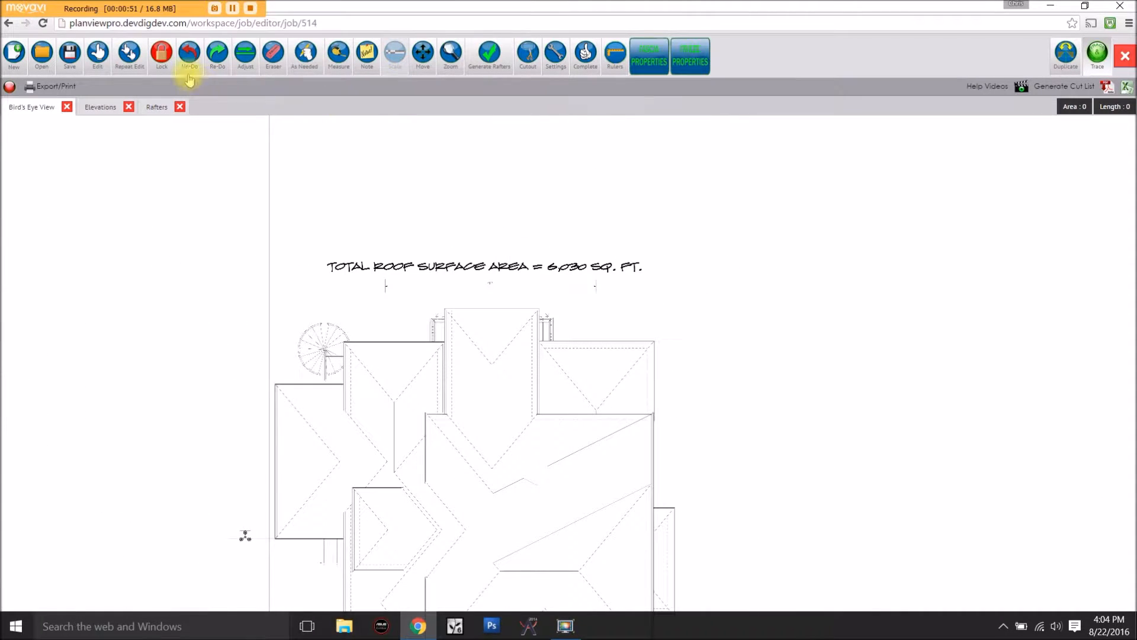
scroll(420, 278, up, 6)
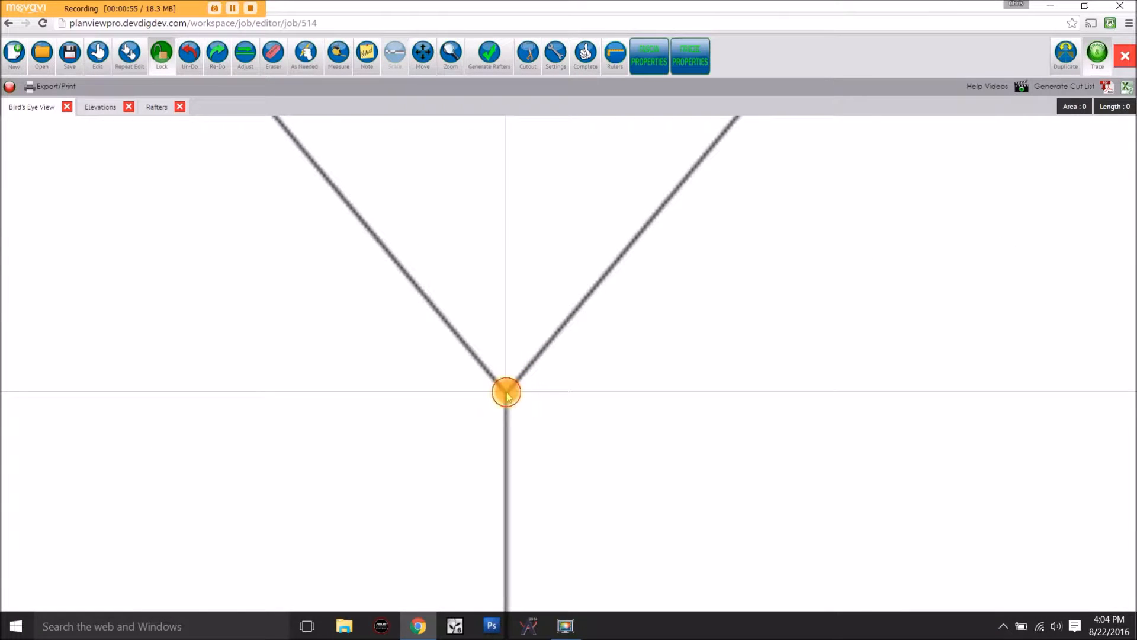
click(507, 392)
scroll(667, 224, down, 6)
middle_drag(668, 224, 561, 385)
scroll(679, 204, up, 3)
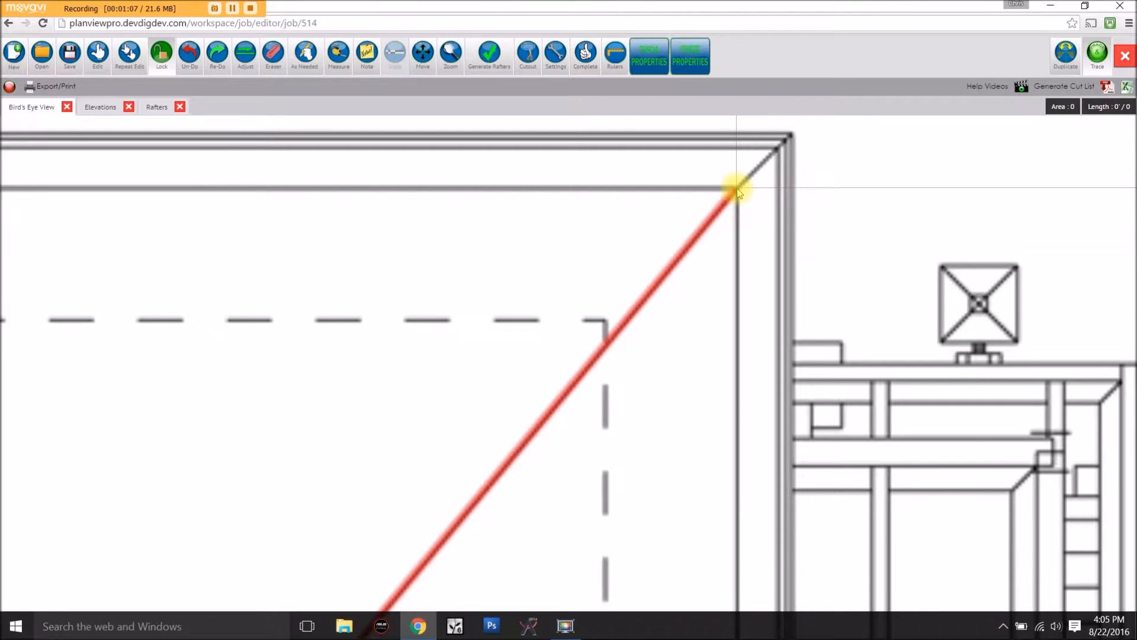
With the angle lock on, trace the upper central section's horizontal eave from its right corner to its left corner.
middle_drag(240, 251, 674, 303)
middle_drag(494, 277, 775, 297)
middle_drag(255, 309, 773, 322)
middle_drag(275, 330, 749, 326)
middle_drag(434, 307, 677, 315)
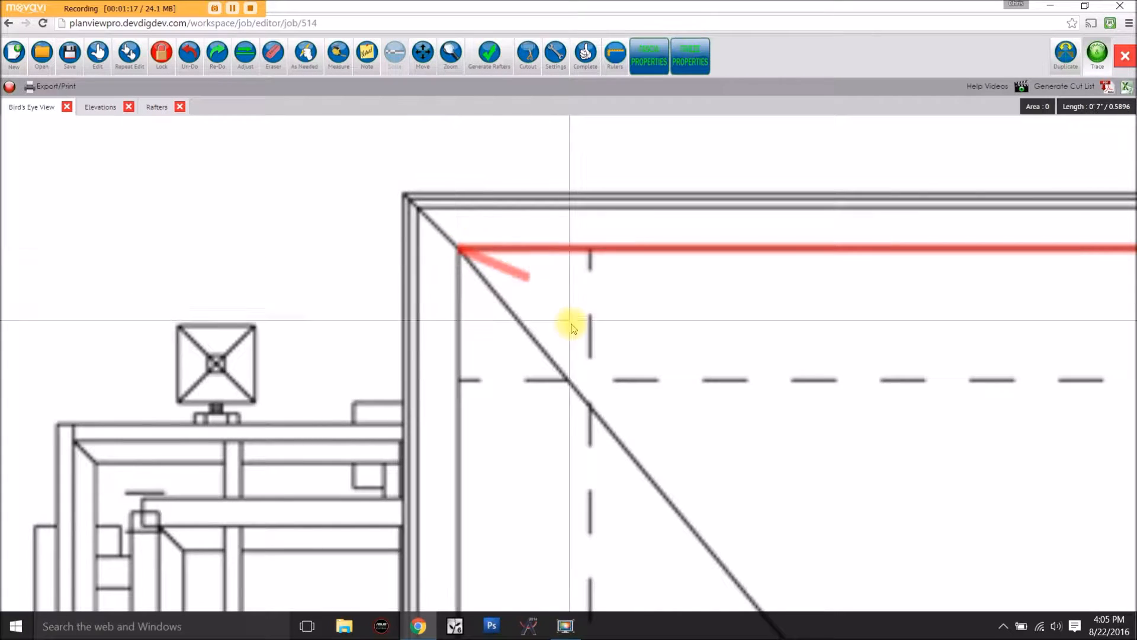
Release the angle lock and trace the left hip back to the ridge junction, closing the triangular hip-end outline.
key(ctrl+a)
scroll(605, 373, down, 5)
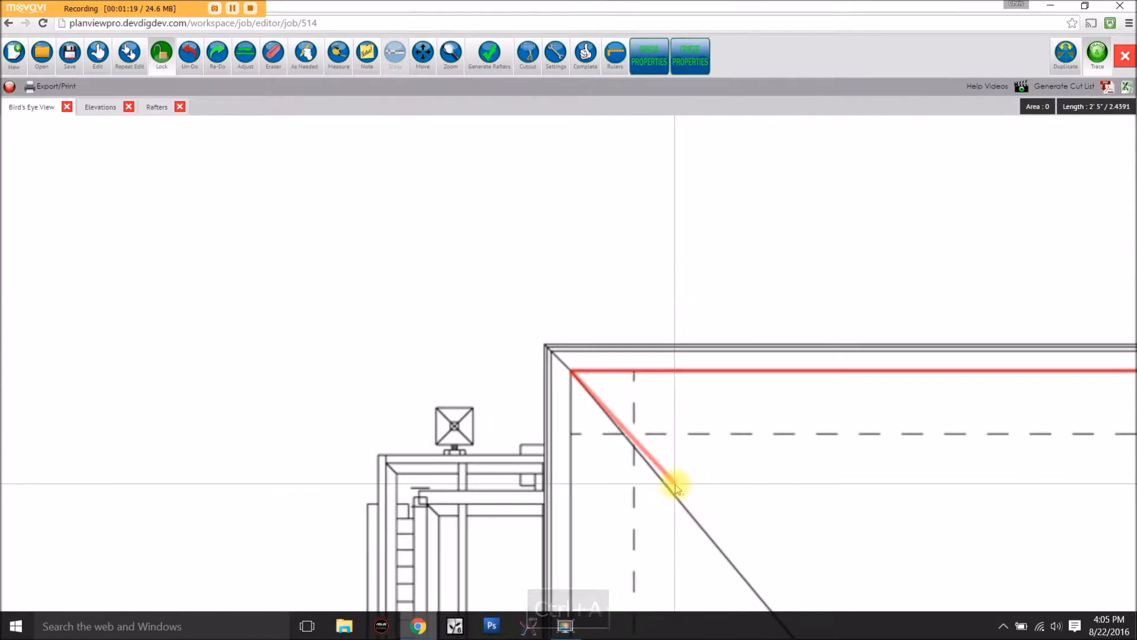
middle_drag(728, 520, 532, 303)
middle_drag(673, 500, 417, 287)
scroll(546, 466, up, 5)
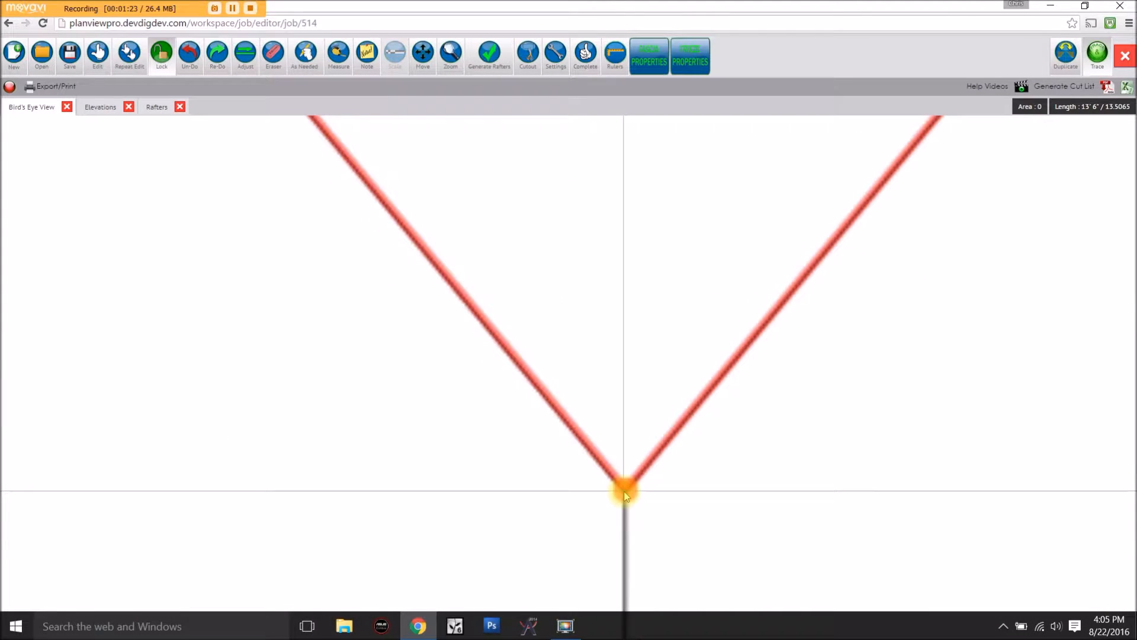
Start a new traced outline at the main roof junction just below the upper central section's valleys.
scroll(661, 357, down, 6)
middle_drag(669, 332, 538, 393)
scroll(569, 261, down, 1)
middle_drag(569, 260, 518, 272)
scroll(541, 373, down, 3)
middle_drag(615, 411, 509, 319)
scroll(689, 398, down, 3)
middle_drag(520, 472, 639, 331)
middle_drag(676, 437, 617, 375)
scroll(575, 426, up, 8)
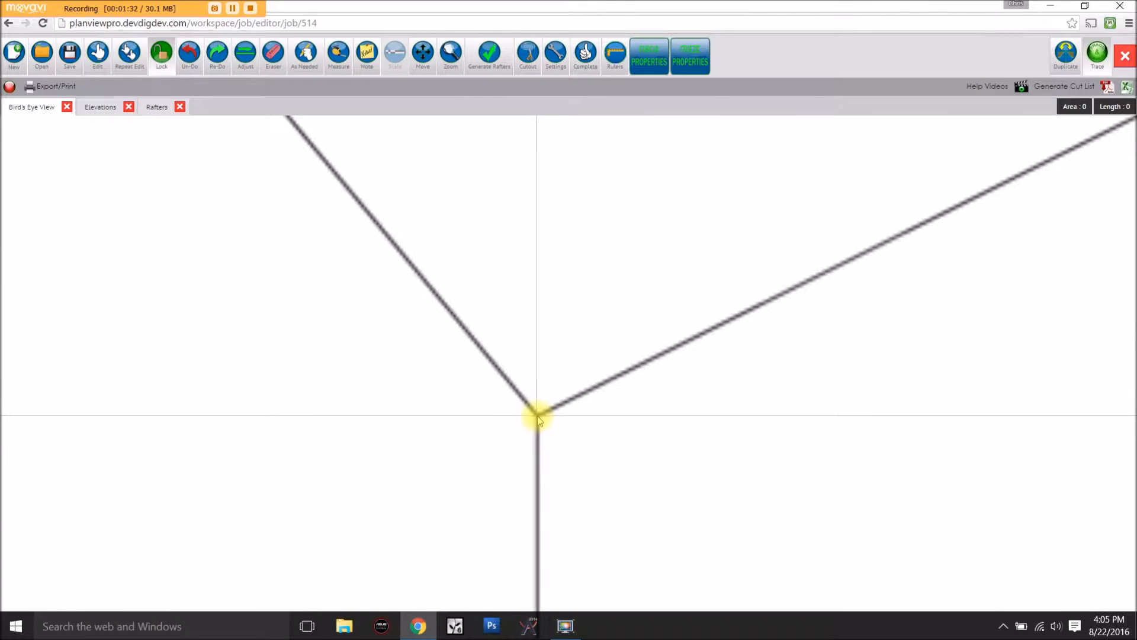
click(537, 415)
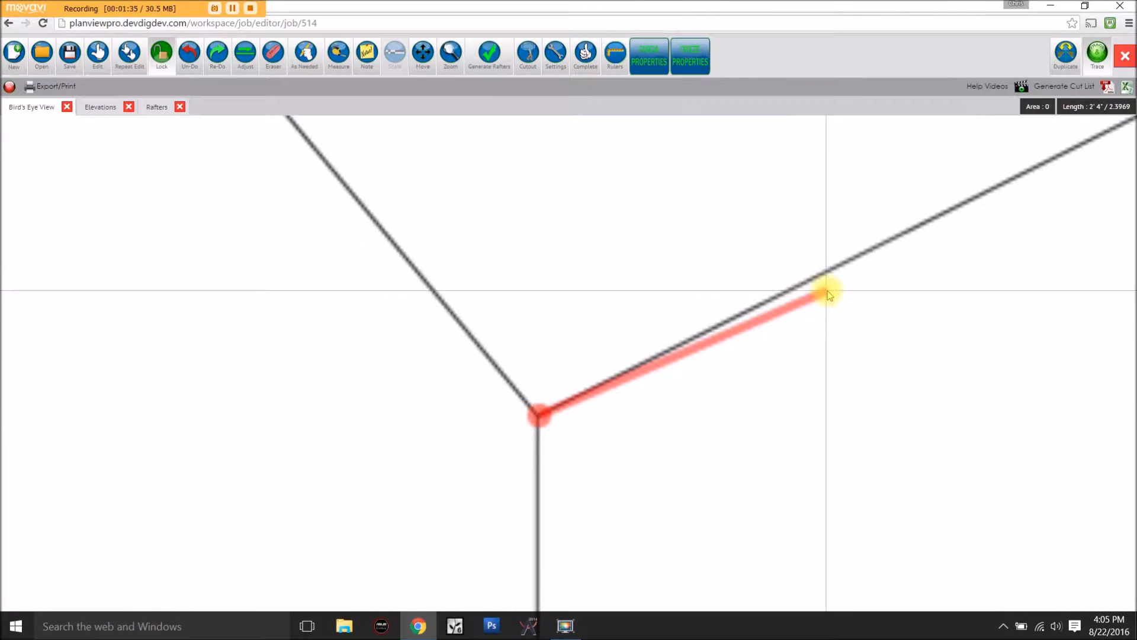
Trace the long diagonal hip from the main roof junction to the main roof's upper-right eave corner.
scroll(808, 247, down, 3)
scroll(805, 242, down, 4)
middle_drag(805, 241, 300, 413)
middle_drag(731, 228, 670, 286)
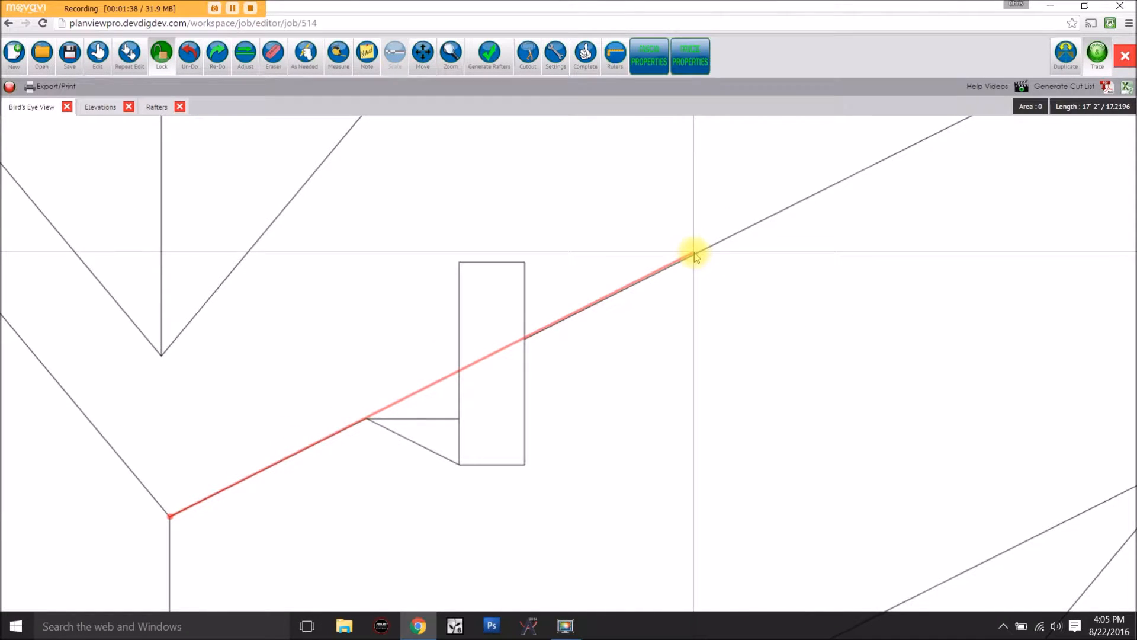
middle_drag(850, 183, 507, 394)
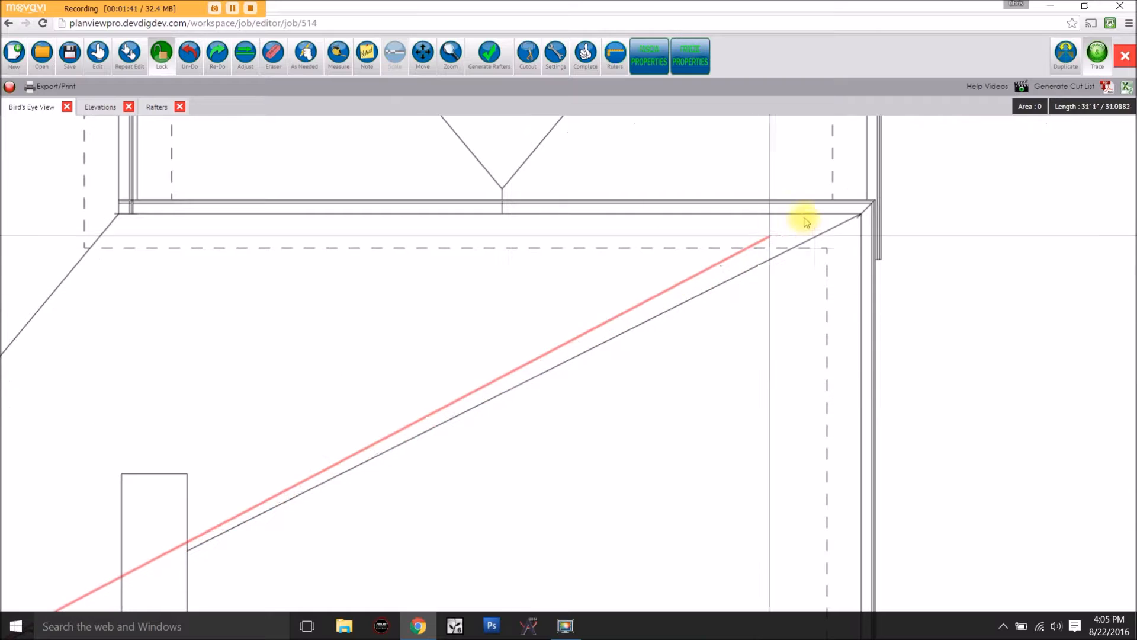
scroll(871, 210, up, 5)
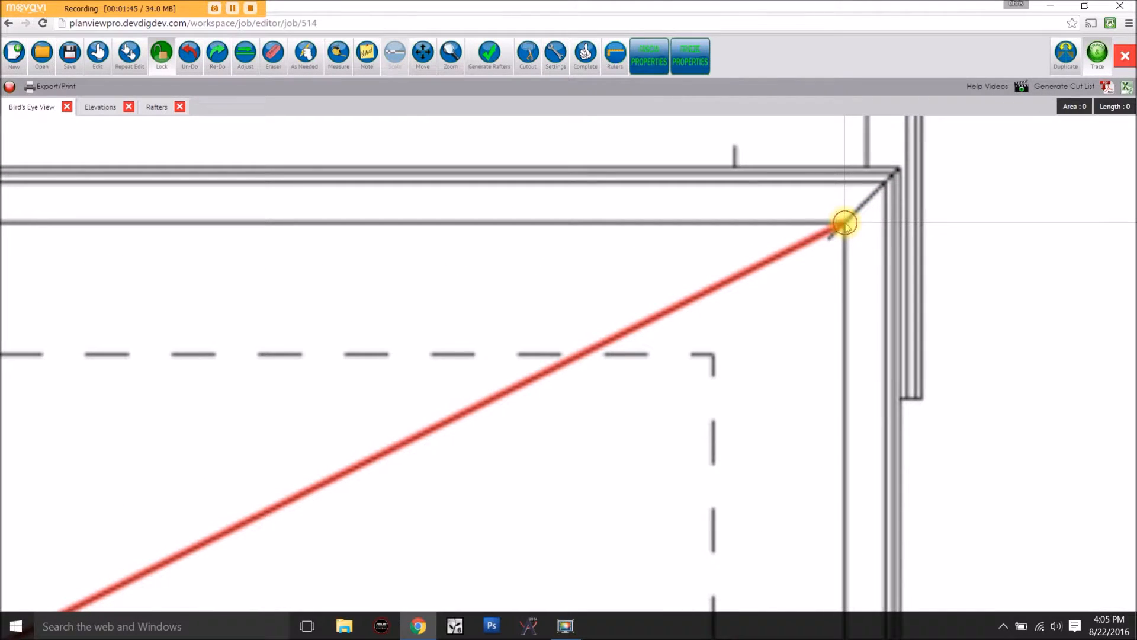
With the angle lock on, trace the main roof's upper eave leftward to the corner where the right valley begins.
scroll(341, 282, down, 7)
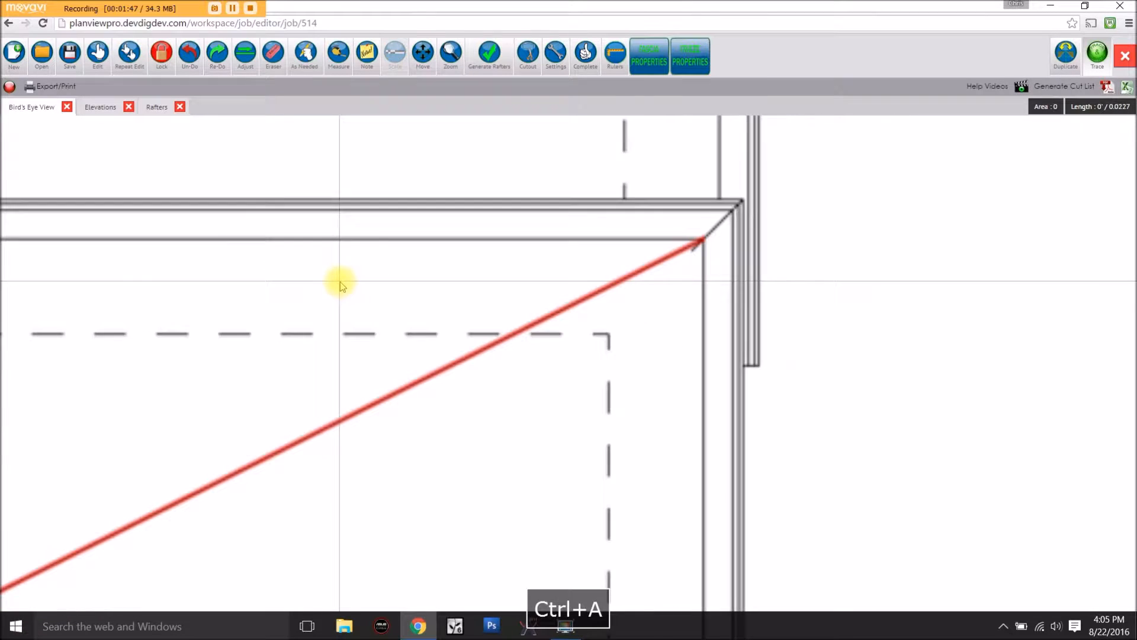
middle_drag(229, 317, 669, 325)
middle_drag(153, 326, 752, 320)
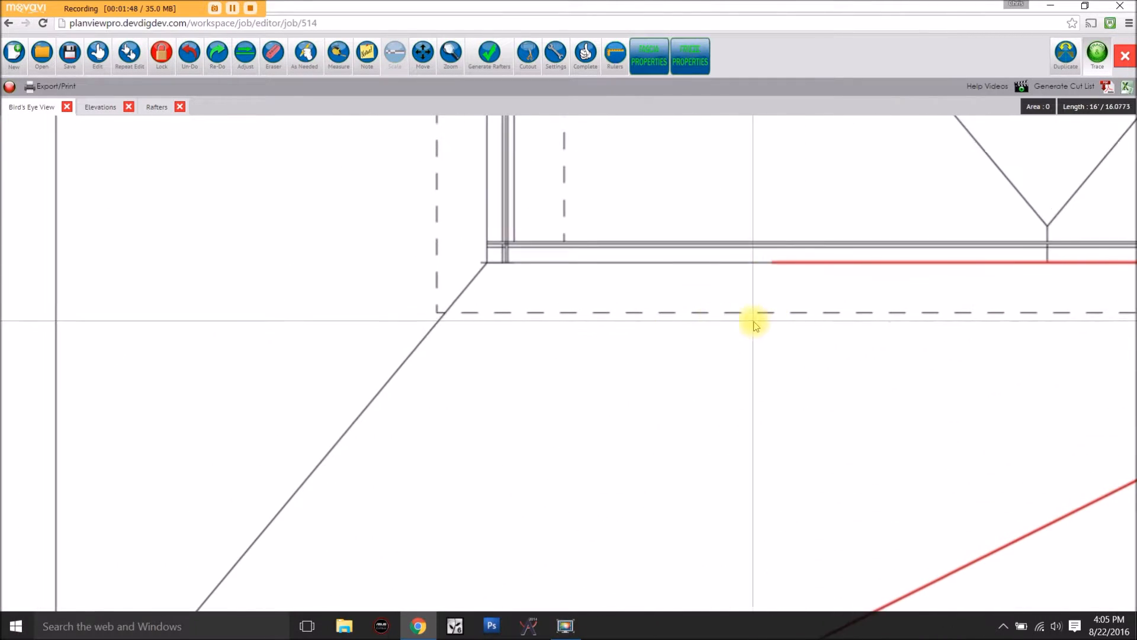
scroll(516, 272, up, 4)
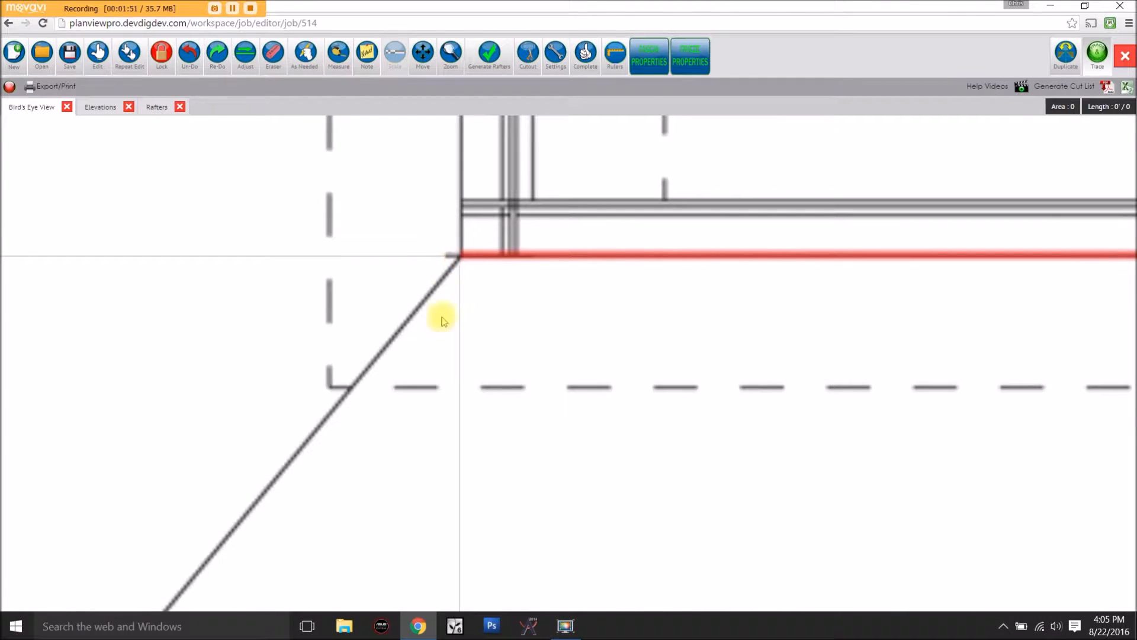
With the angle lock off, trace the right valley down to the point where both valleys meet the central ridge.
scroll(410, 374, down, 8)
middle_drag(384, 448, 627, 221)
scroll(506, 384, up, 6)
scroll(542, 207, down, 2)
middle_drag(543, 198, 533, 405)
scroll(517, 268, up, 3)
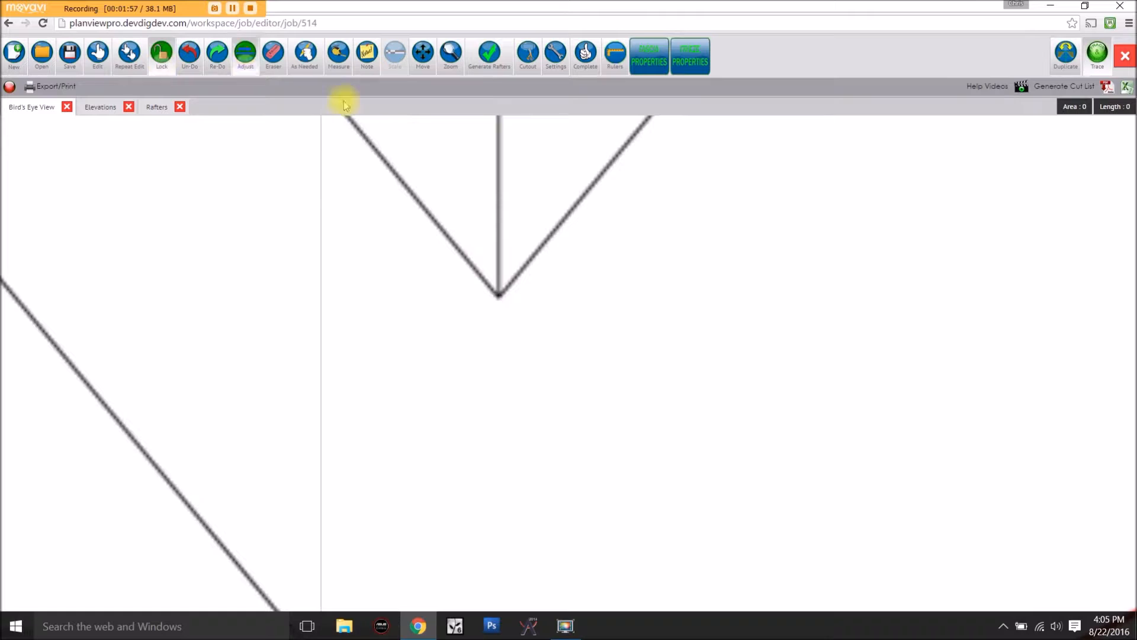
click(499, 300)
Trace the left valley from the central ridge junction up to the eave corner of the upper central section.
scroll(355, 196, down, 4)
middle_drag(358, 196, 584, 428)
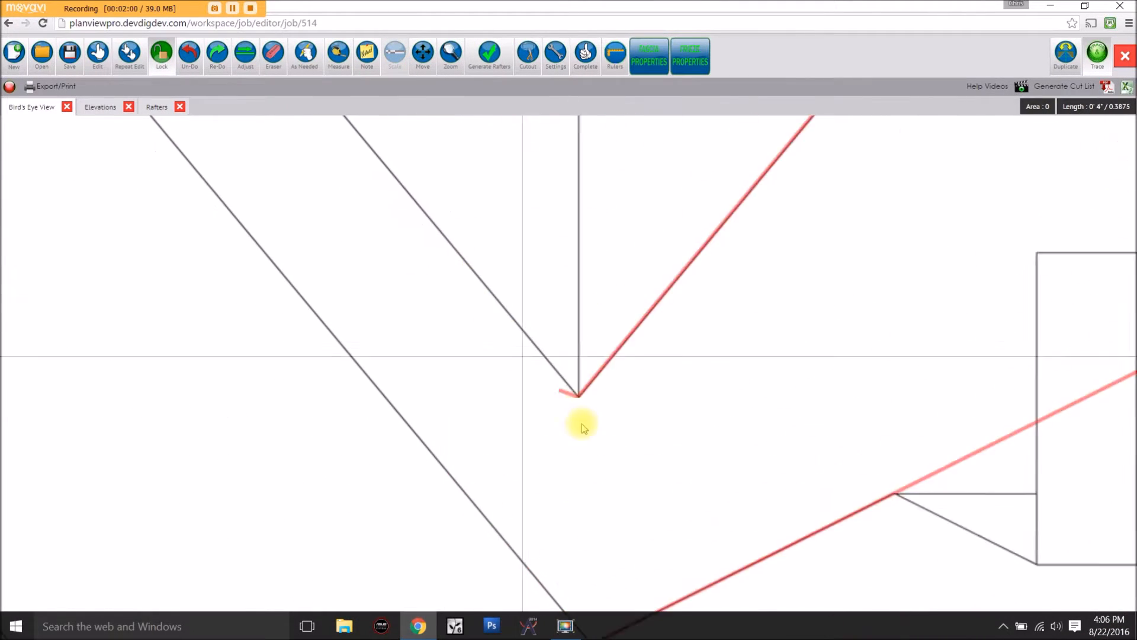
middle_drag(402, 180, 596, 401)
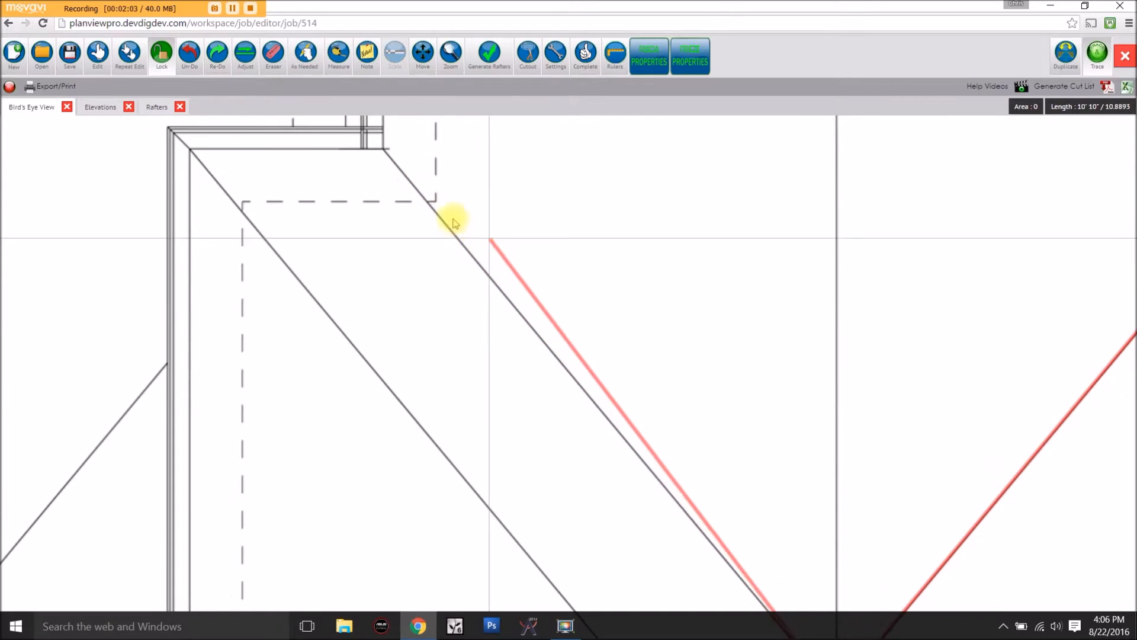
scroll(393, 147, up, 4)
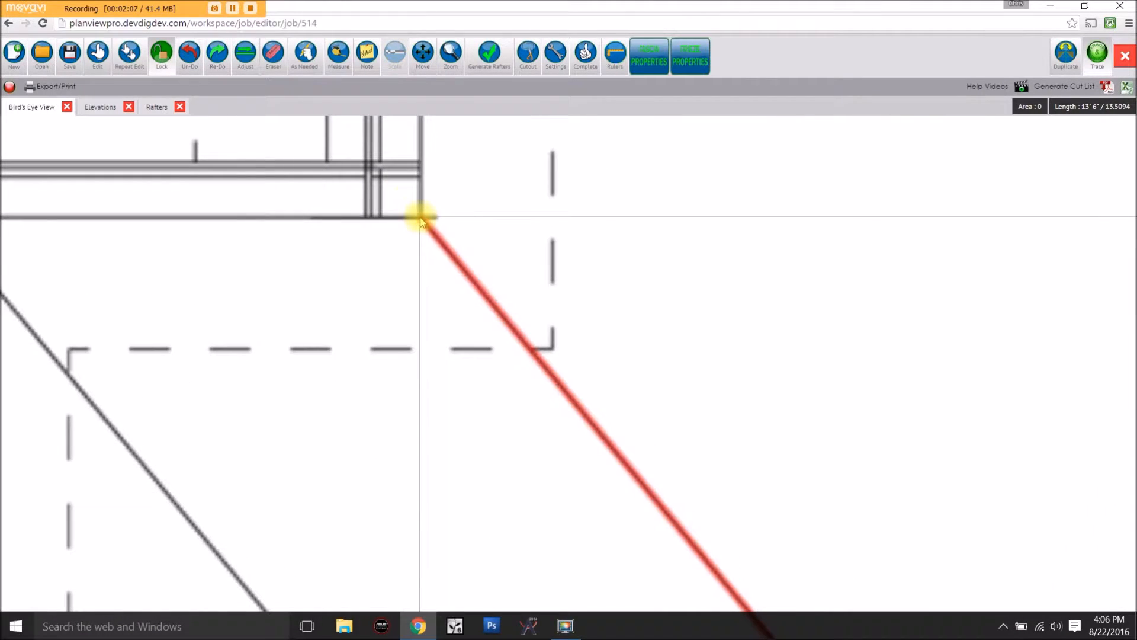
With the angle lock on, trace the short upper eave leftward to the main roof's upper-left eave corner.
key(ctrl+a)
middle_drag(253, 233, 643, 244)
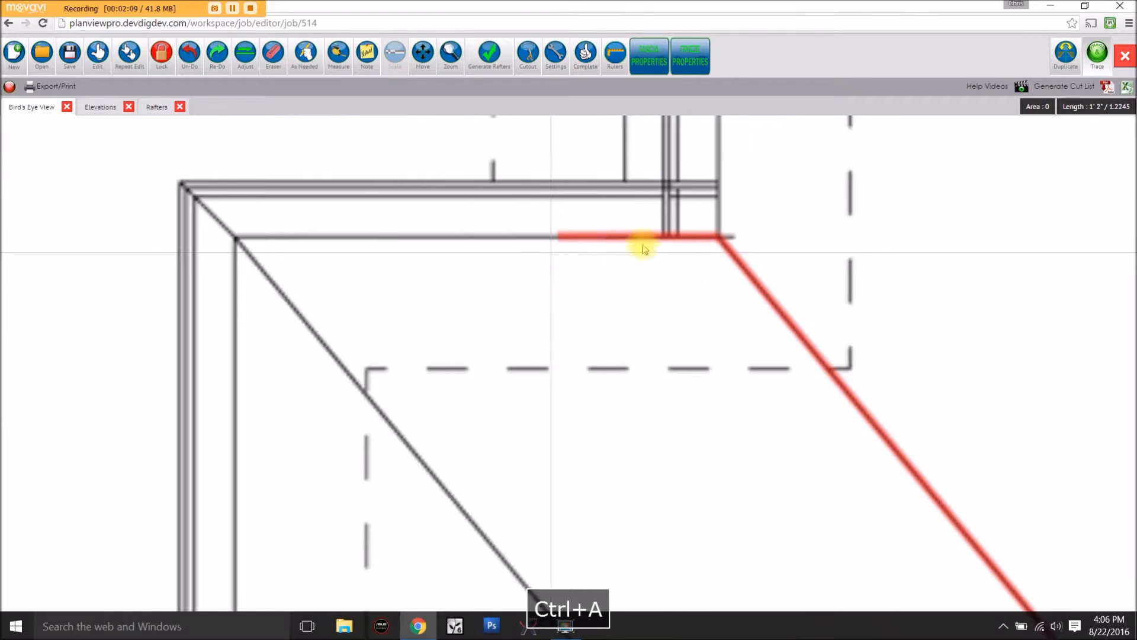
click(328, 230)
scroll(482, 371, down, 5)
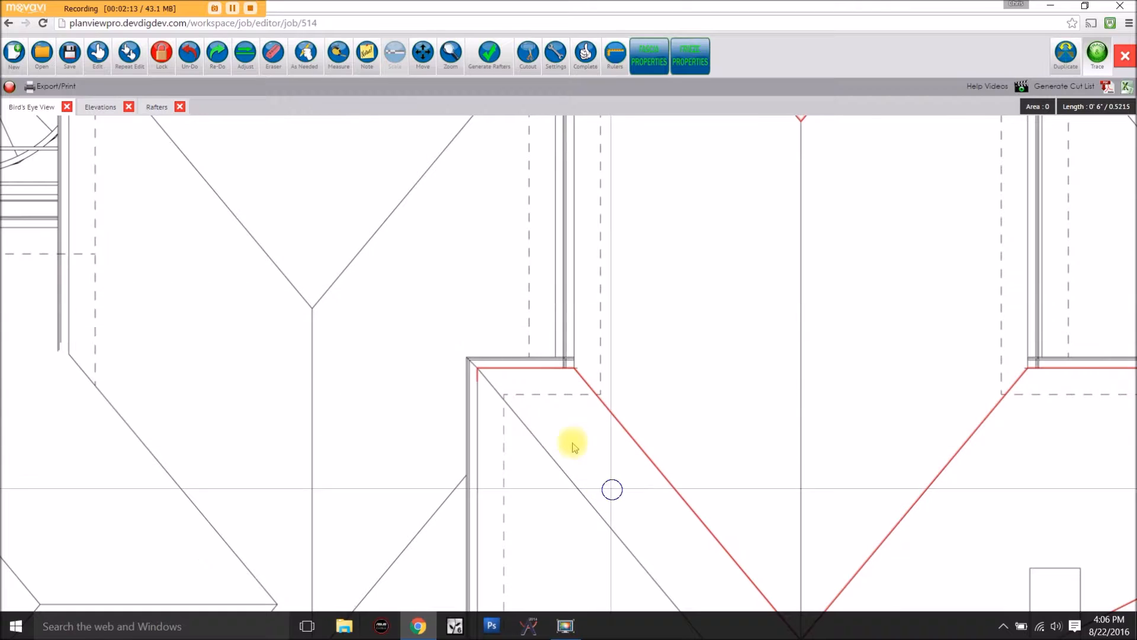
click(477, 368)
With the angle lock off, trace the left diagonal hip down to the main roof junction, closing the outline at its starting point.
middle_drag(640, 528, 387, 268)
scroll(534, 469, up, 5)
middle_drag(533, 468, 236, 138)
click(162, 56)
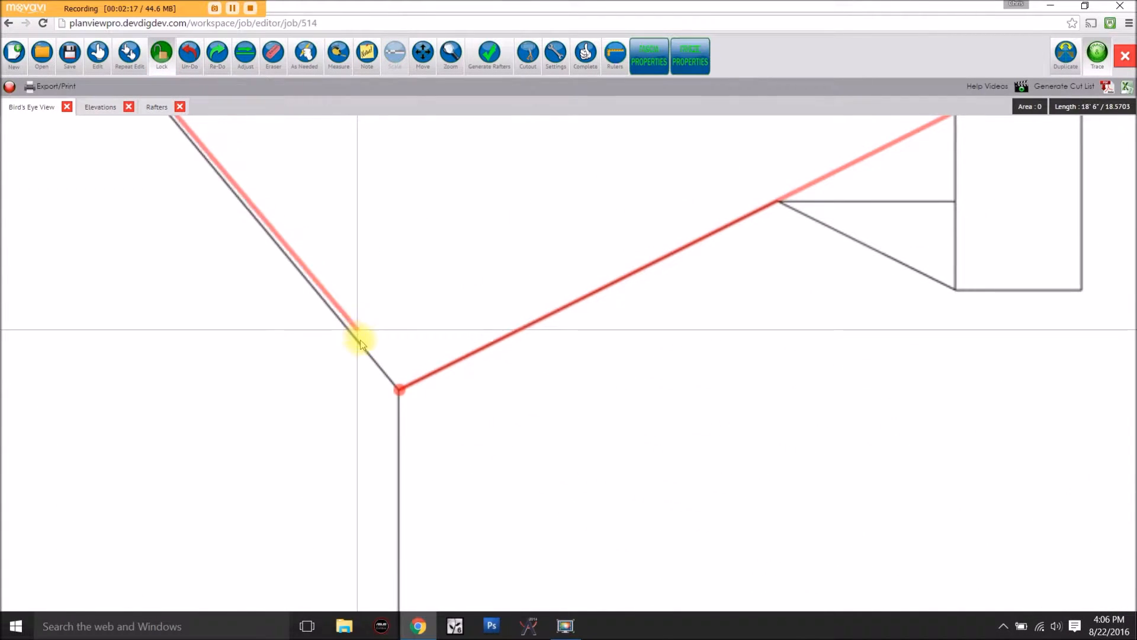
scroll(361, 335, up, 3)
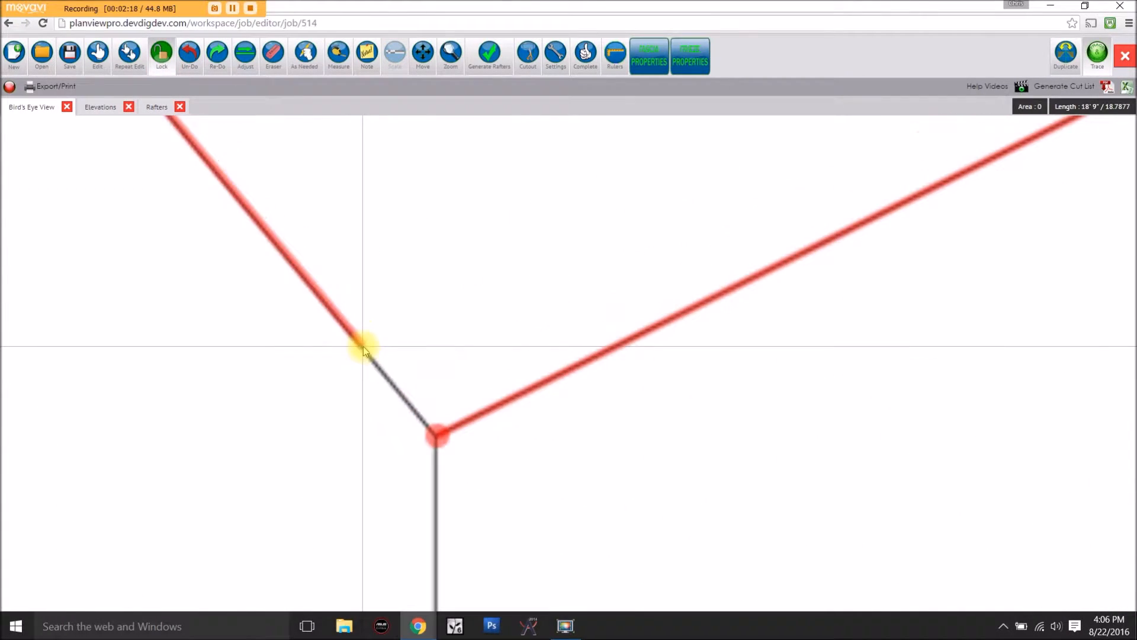
click(436, 438)
scroll(612, 226, down, 8)
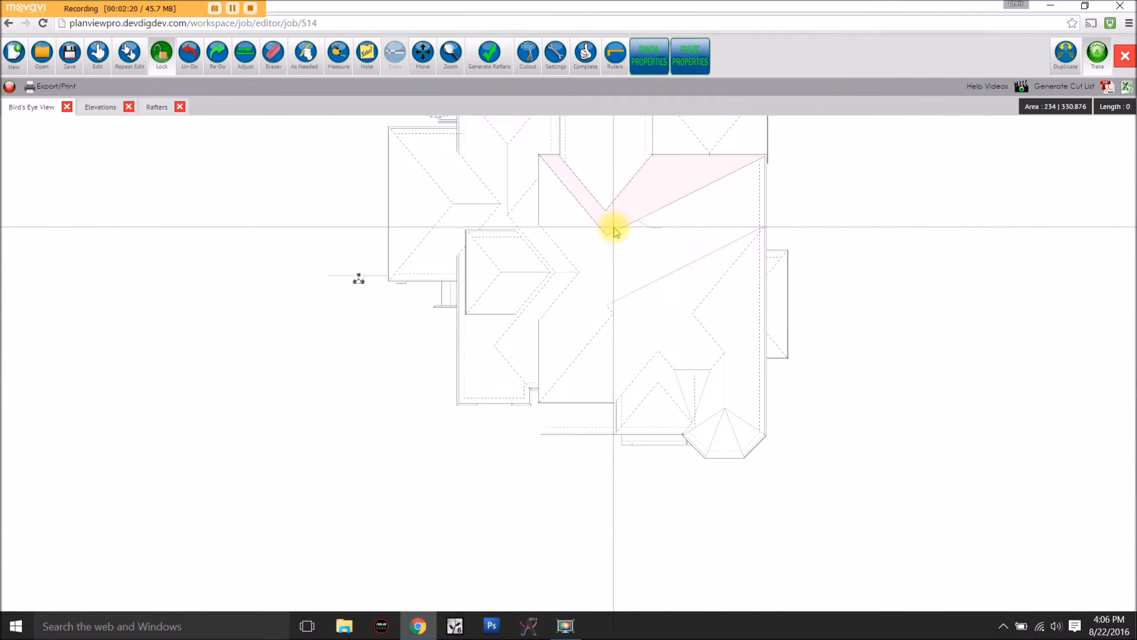
Start a new outline with the angle lock on, tracing the left wing's short horizontal ridge from its right end to its left end.
middle_drag(609, 349, 568, 344)
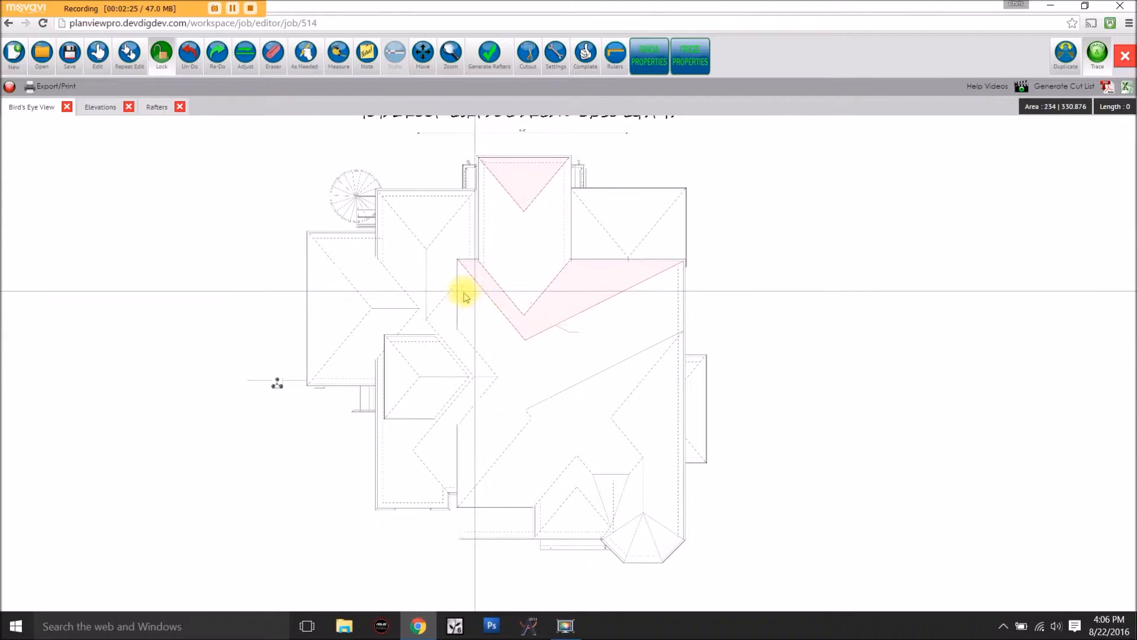
scroll(472, 340, up, 3)
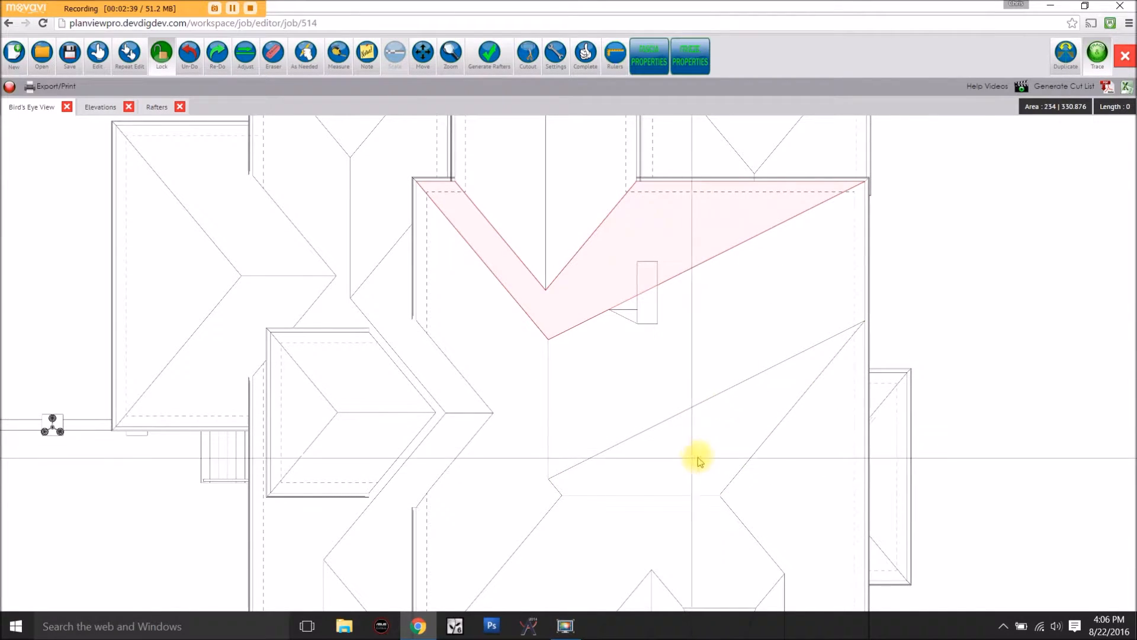
drag(698, 457, 680, 411)
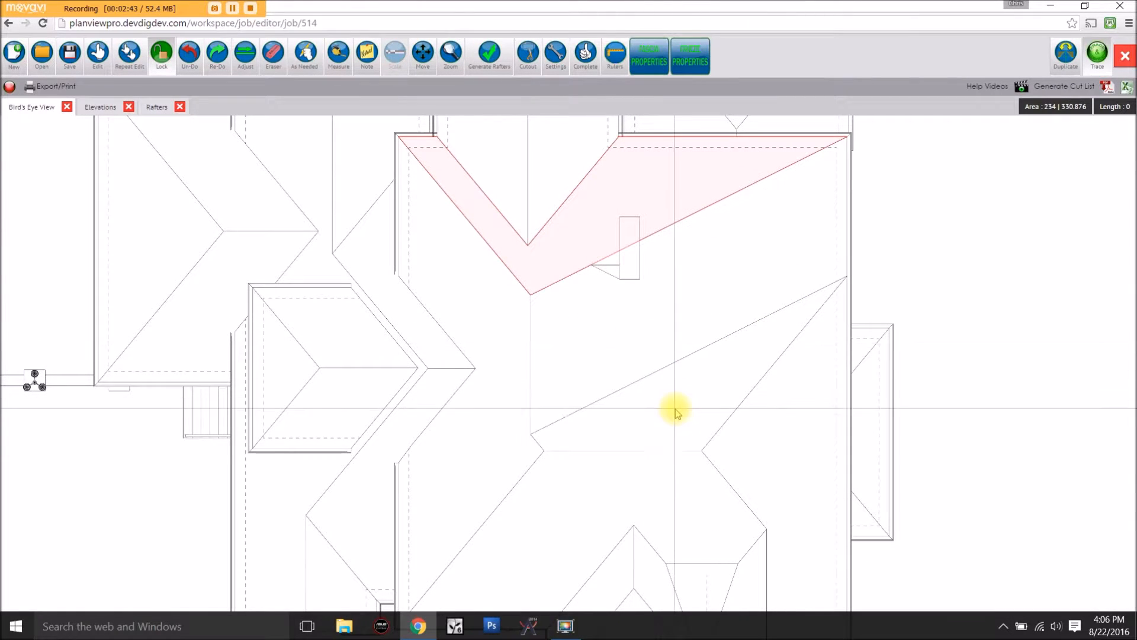
scroll(651, 414, up, 5)
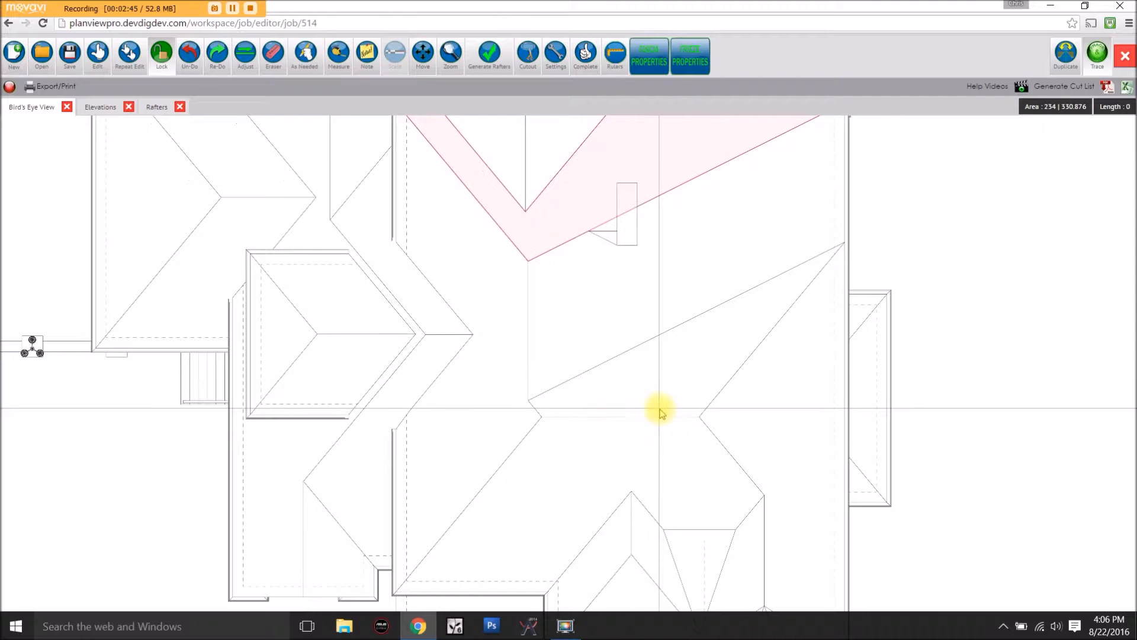
scroll(602, 384, down, 5)
scroll(521, 302, up, 6)
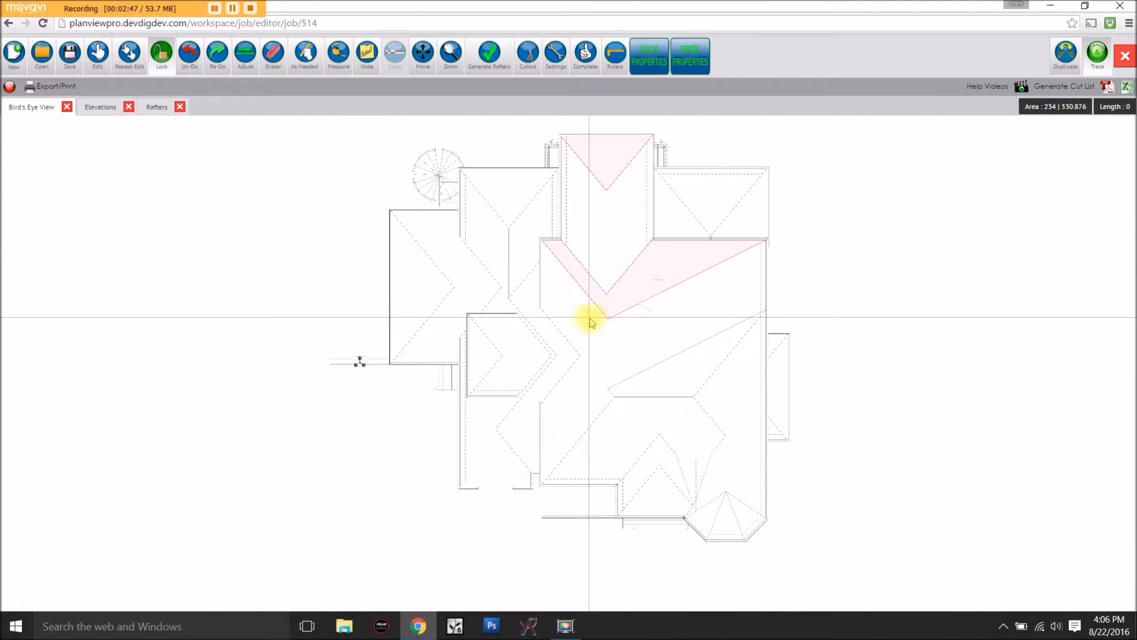
scroll(667, 408, up, 6)
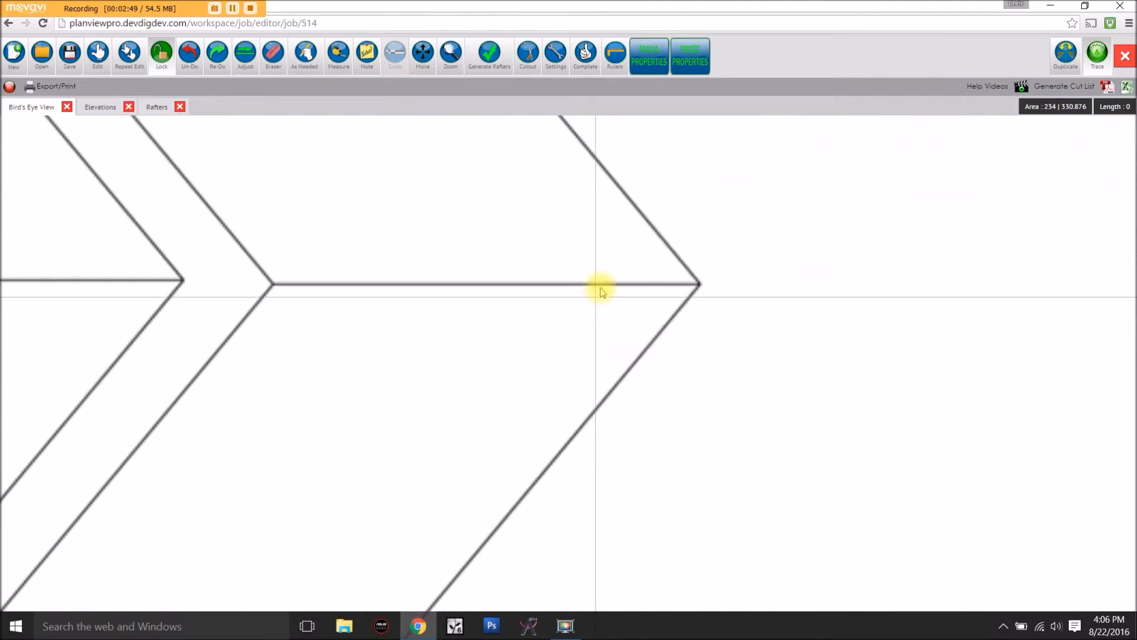
scroll(683, 363, up, 1)
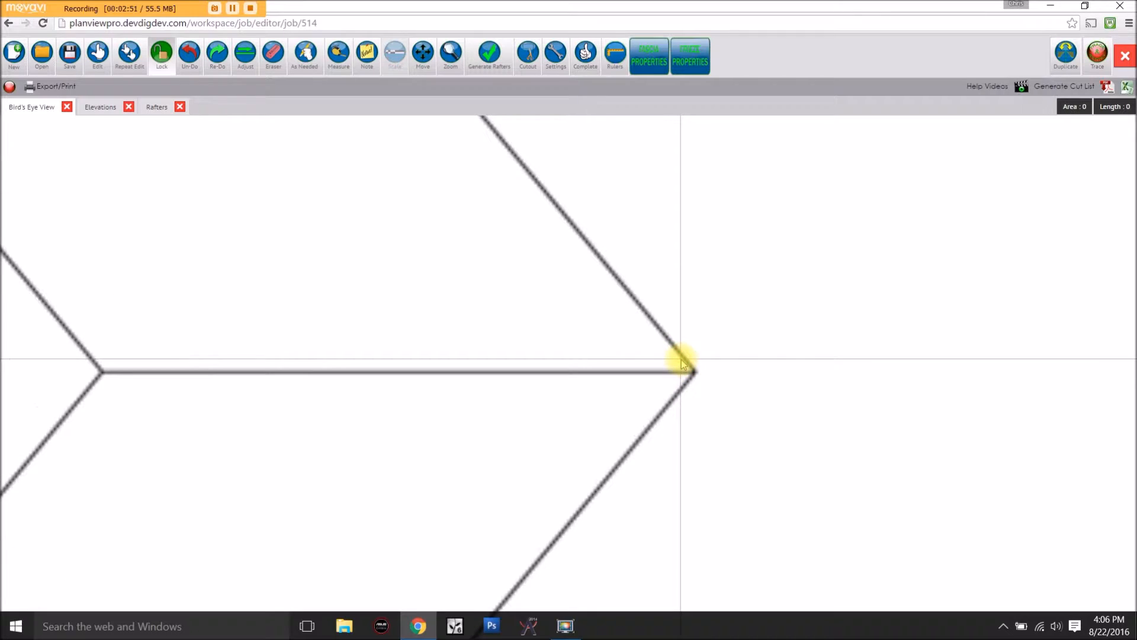
click(159, 64)
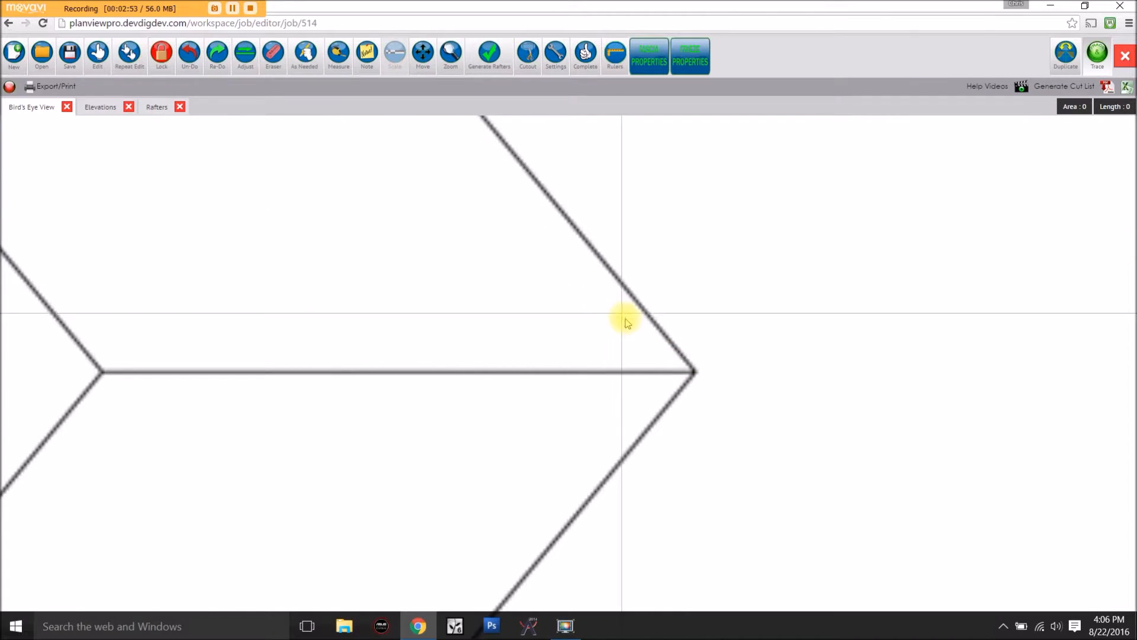
click(695, 374)
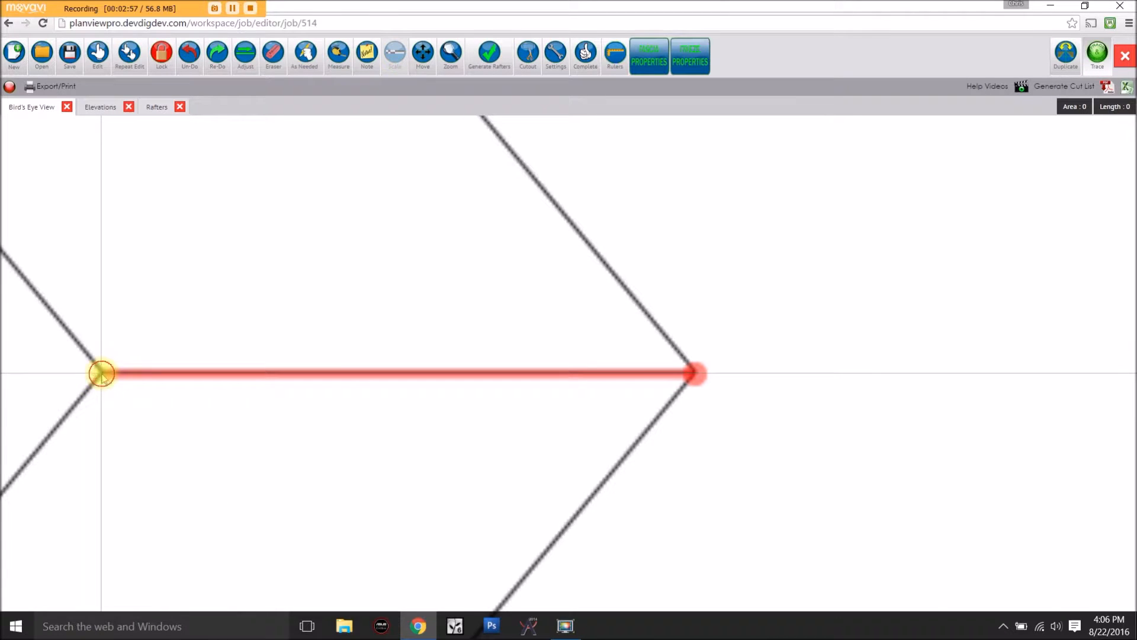
With the angle lock off, trace the diagonal from the short ridge's left end up-left to the foot of the upper-left section's vertical ridge.
scroll(178, 236, down, 5)
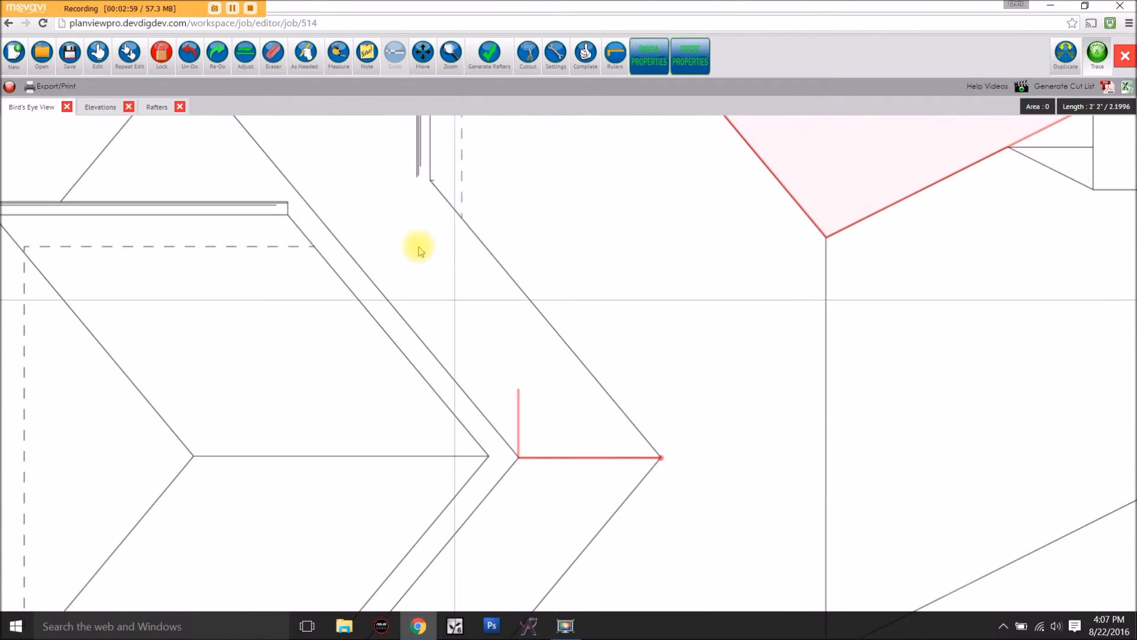
drag(386, 203, 580, 400)
scroll(456, 321, up, 3)
click(163, 59)
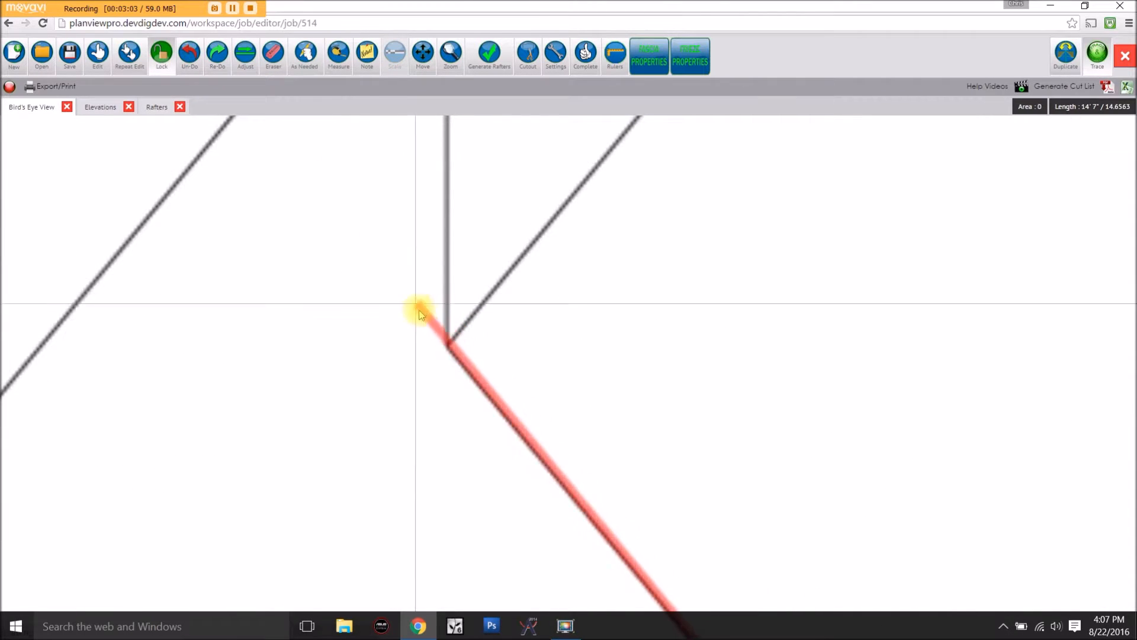
click(447, 350)
scroll(447, 350, down, 3)
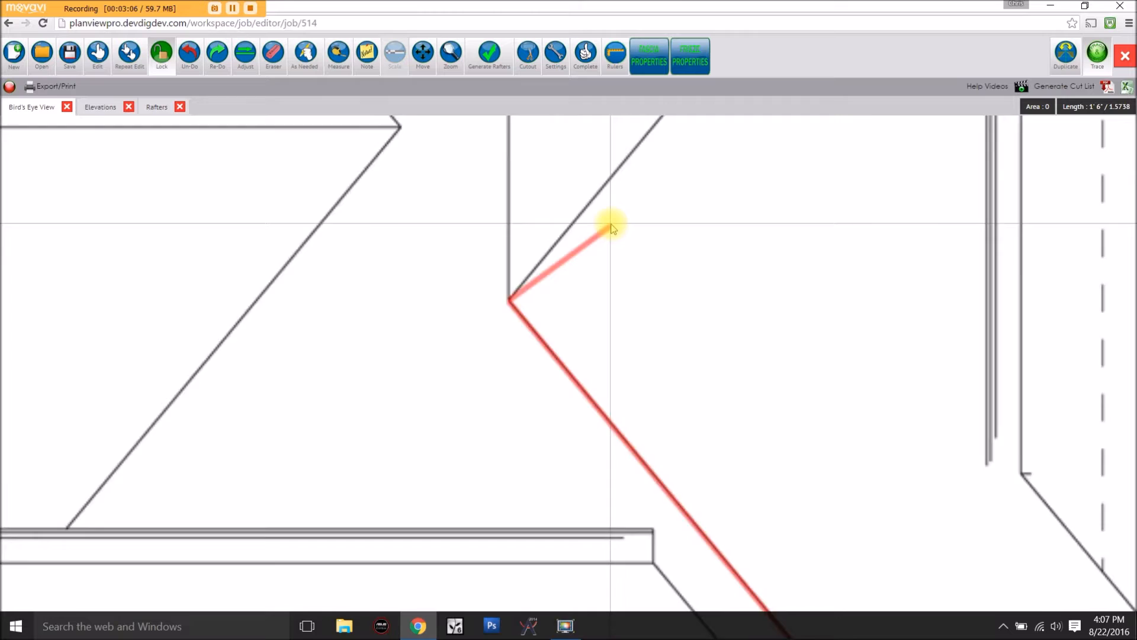